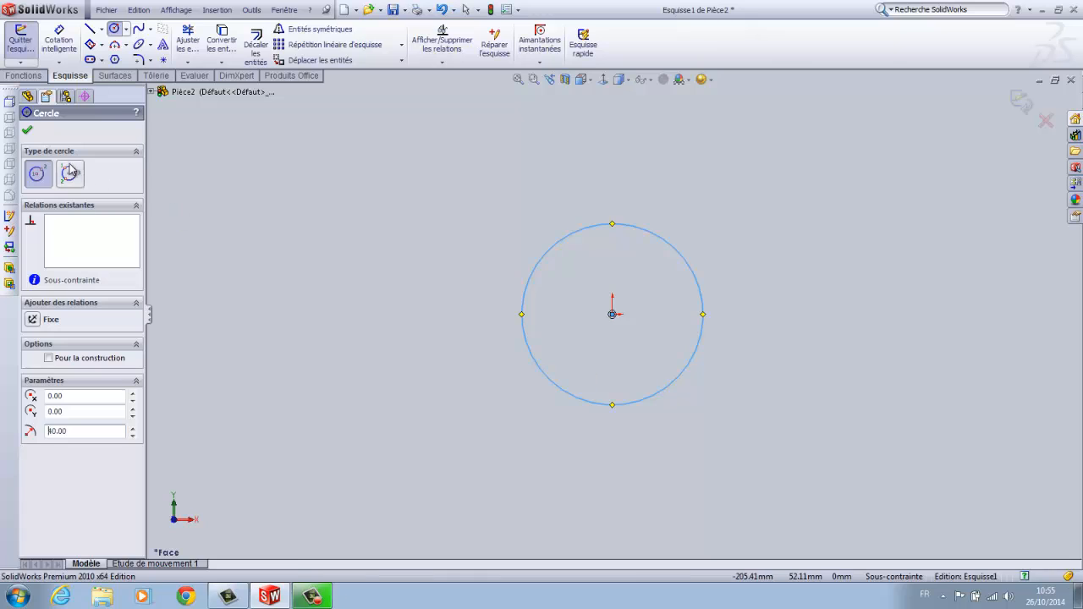
Step: Accept the sketched circle and dimension its diameter at 100 mm
click(27, 129)
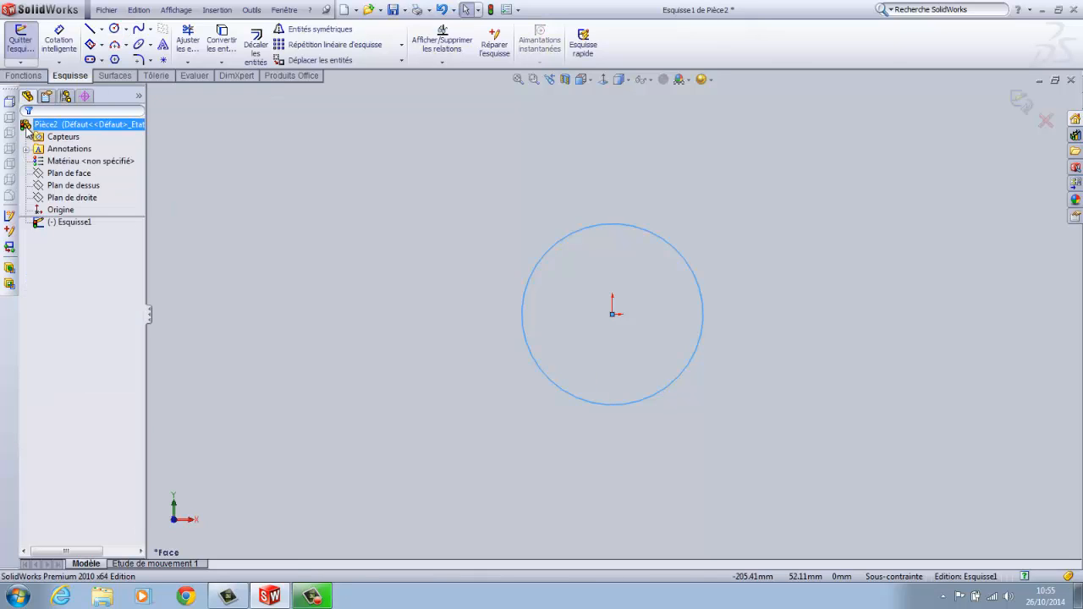
click(64, 47)
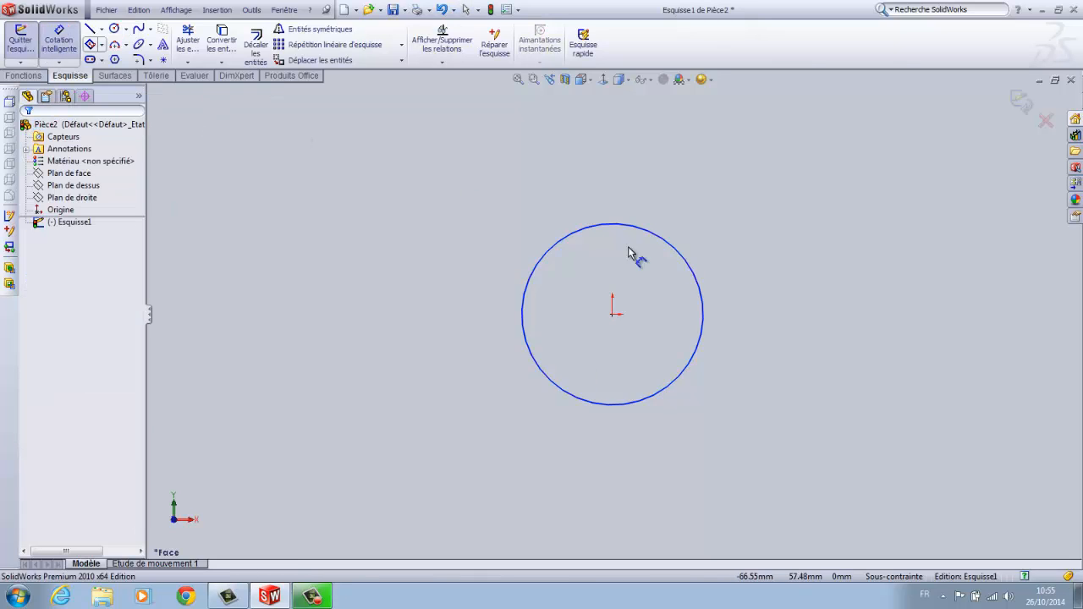
click(677, 245)
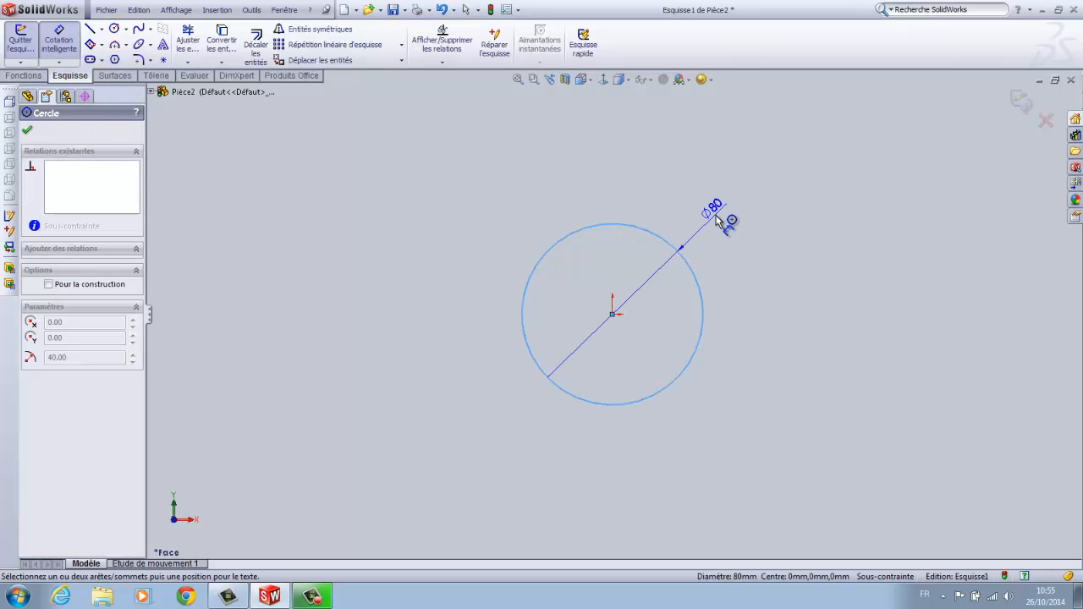
click(717, 220)
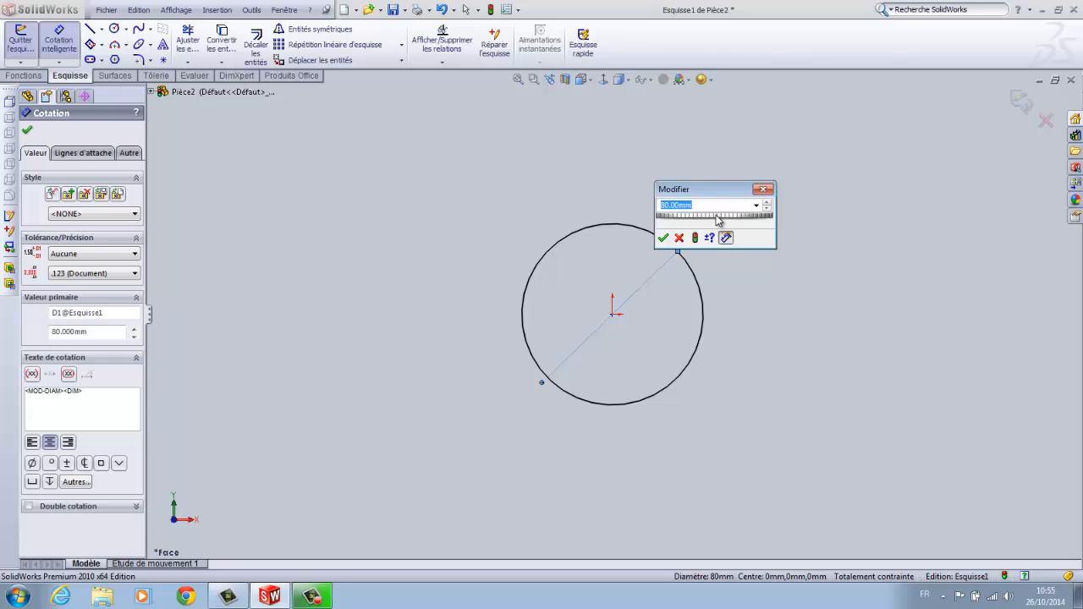
text(100)
key(Return)
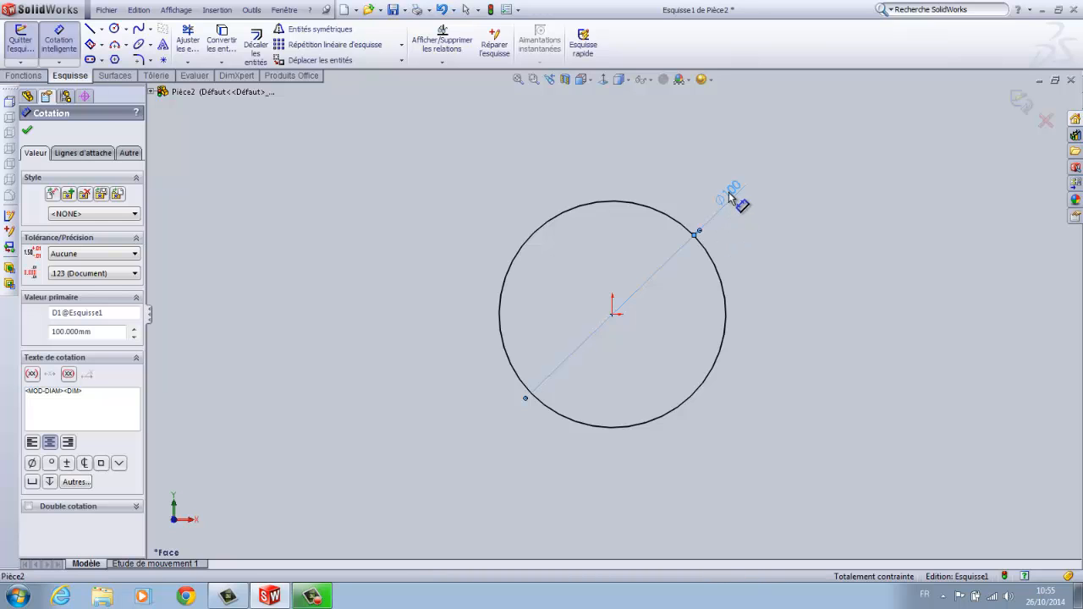
key(Escape)
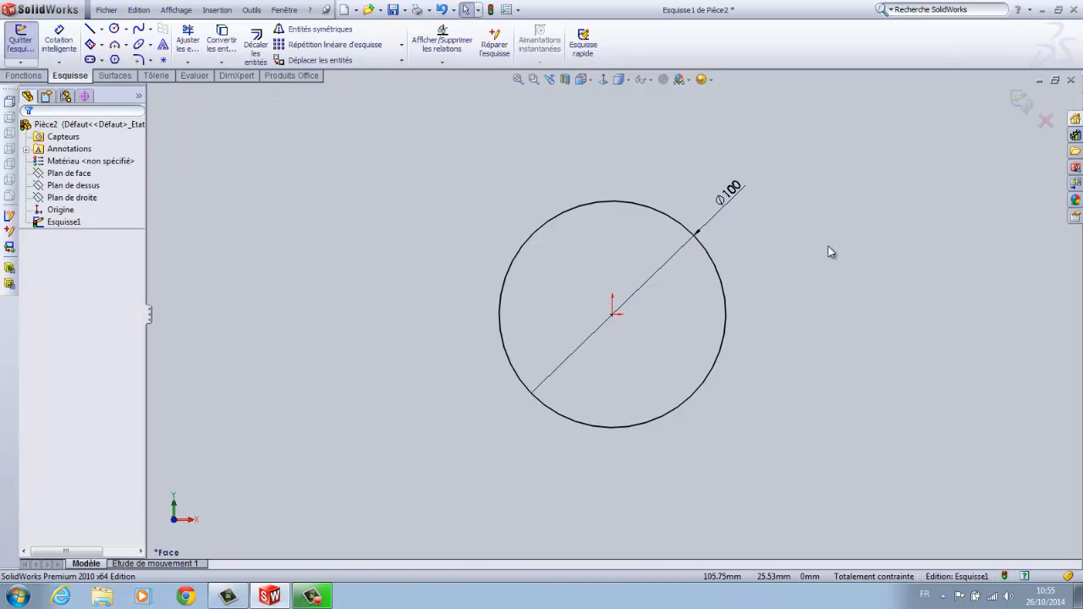
Step: Set the circle's diameter dimension to 80 mm and delete that dimension from the sketch
double_click(729, 192)
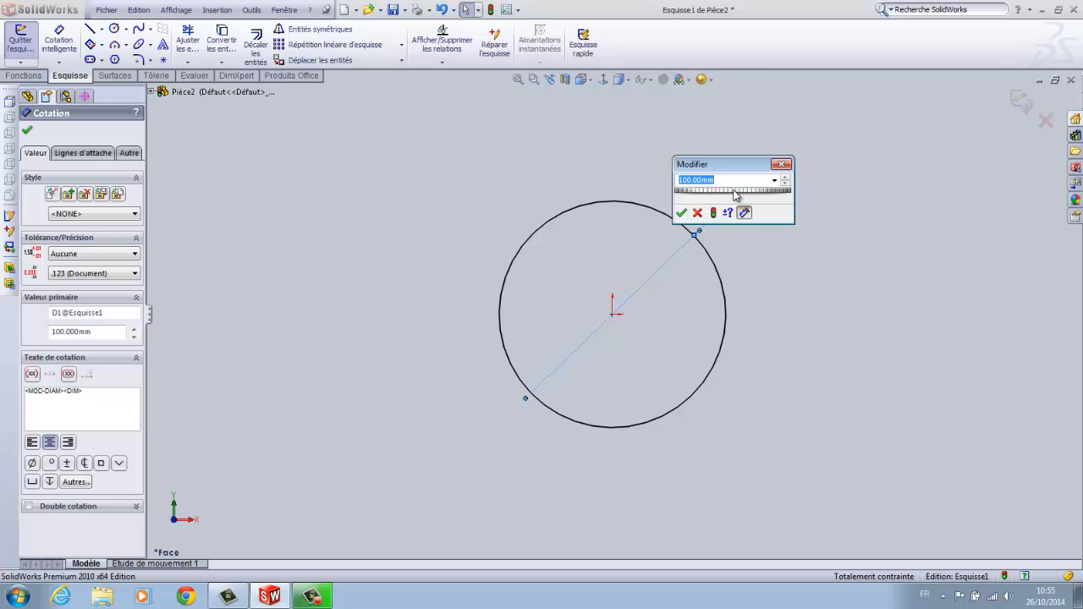
text(80)
key(Return)
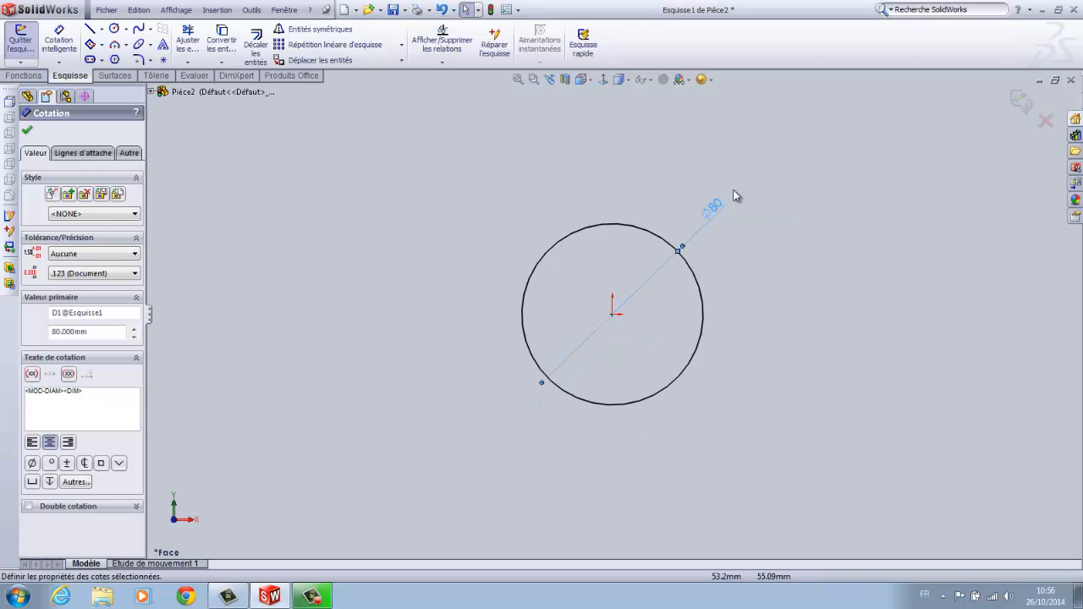
key(Escape)
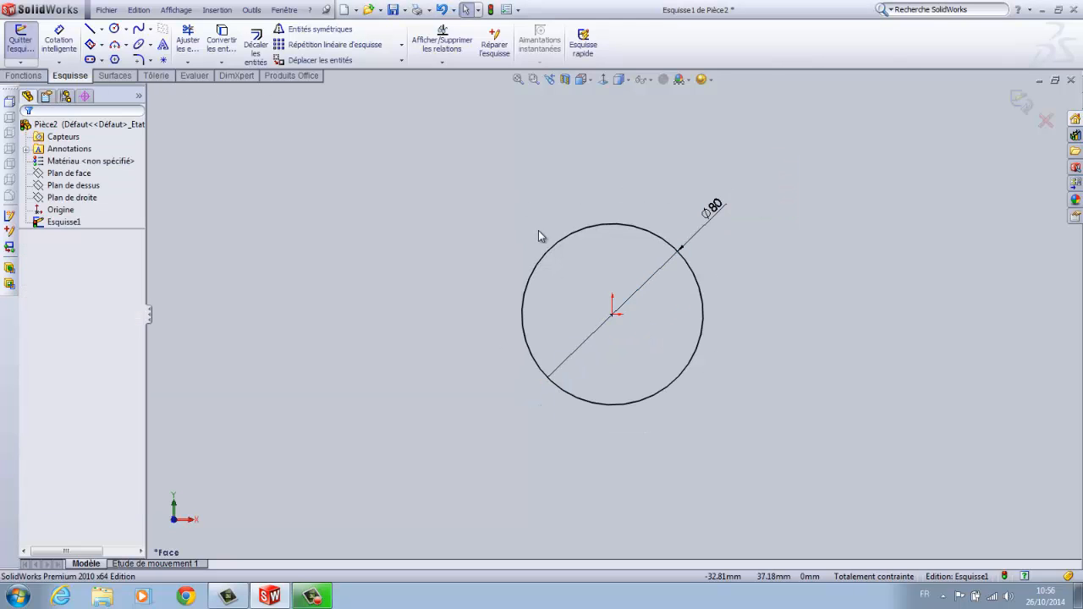
click(726, 206)
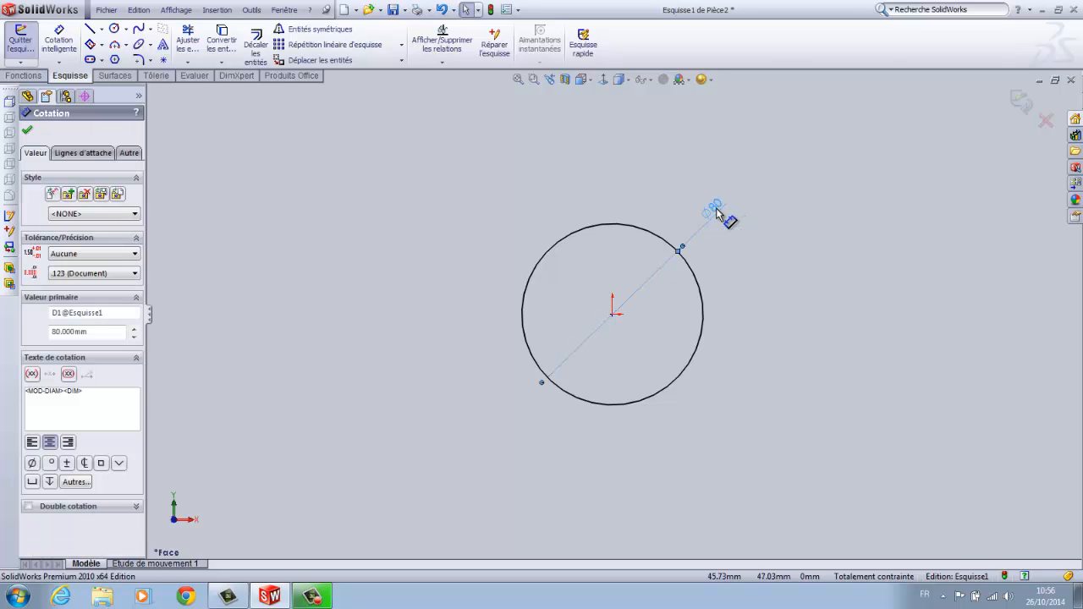
key(Delete)
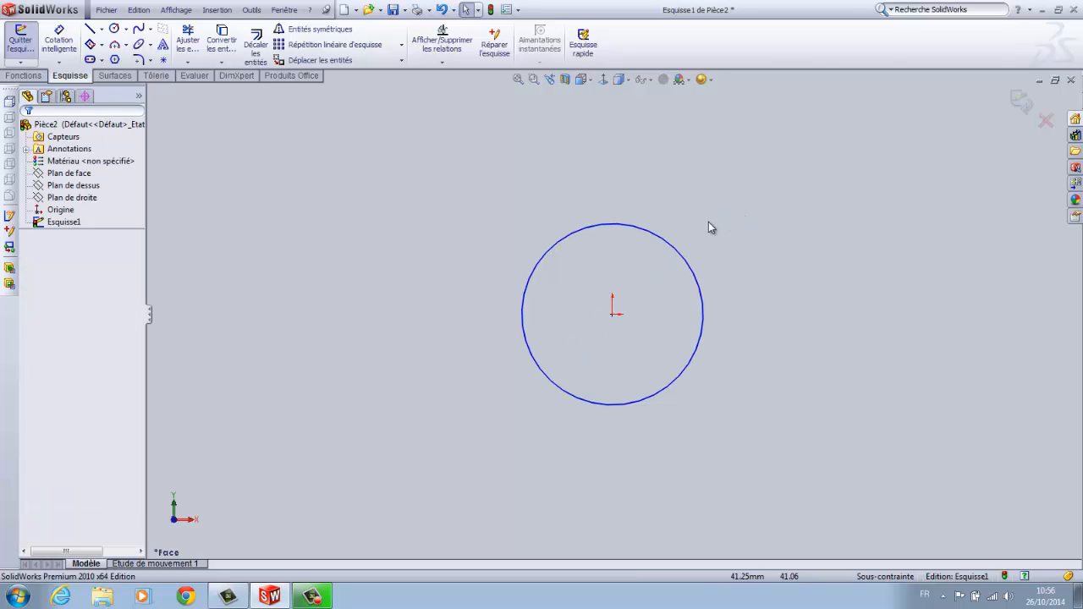
Step: Dimension the circle's diameter at 80 mm with Smart Dimension, placing the text outside the circle's upper right
click(46, 50)
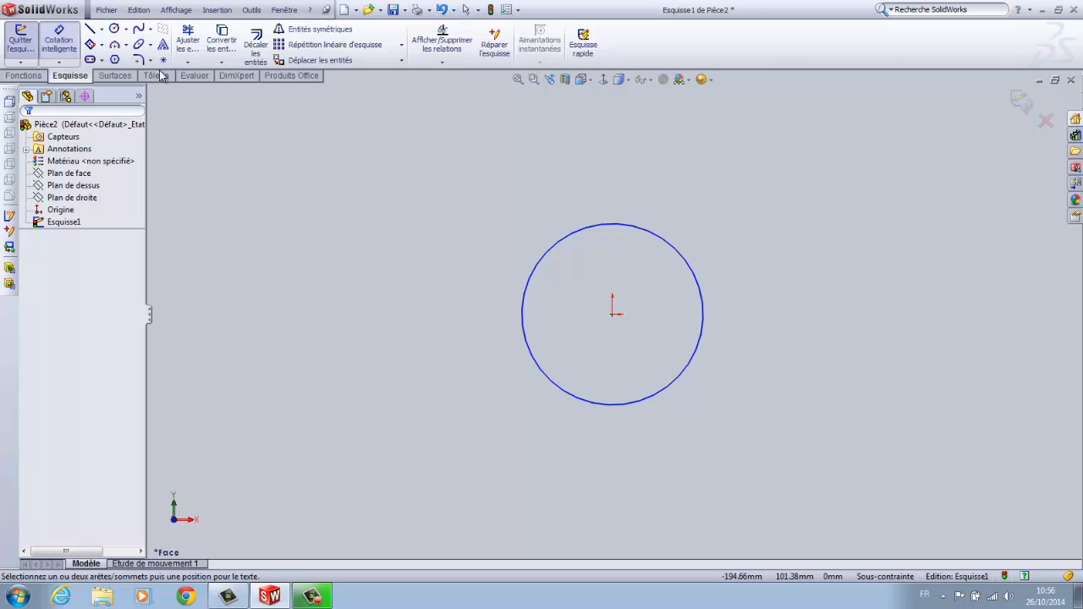
click(690, 258)
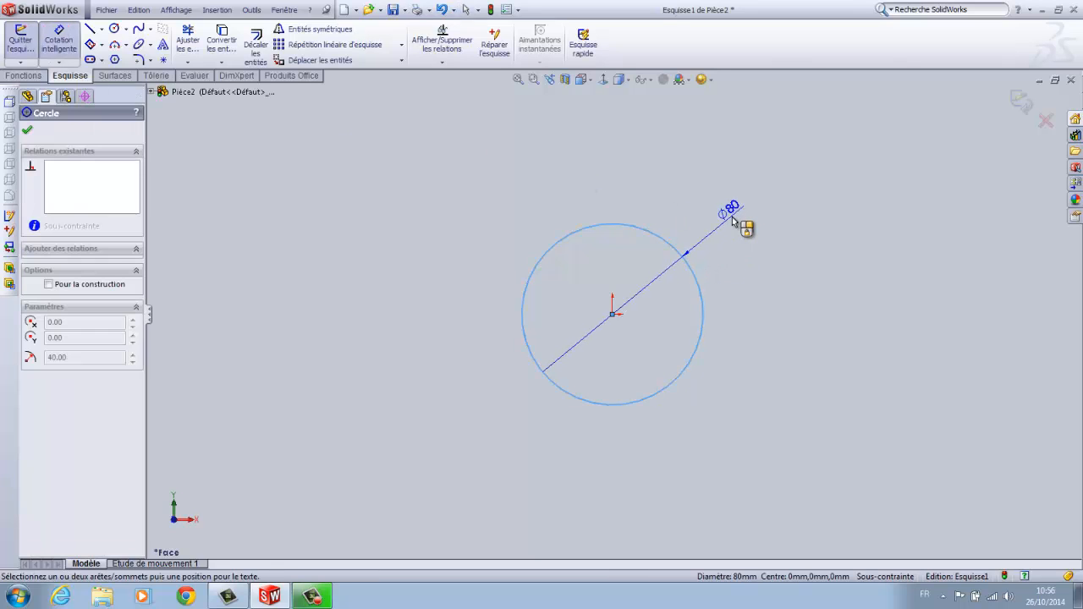
click(730, 217)
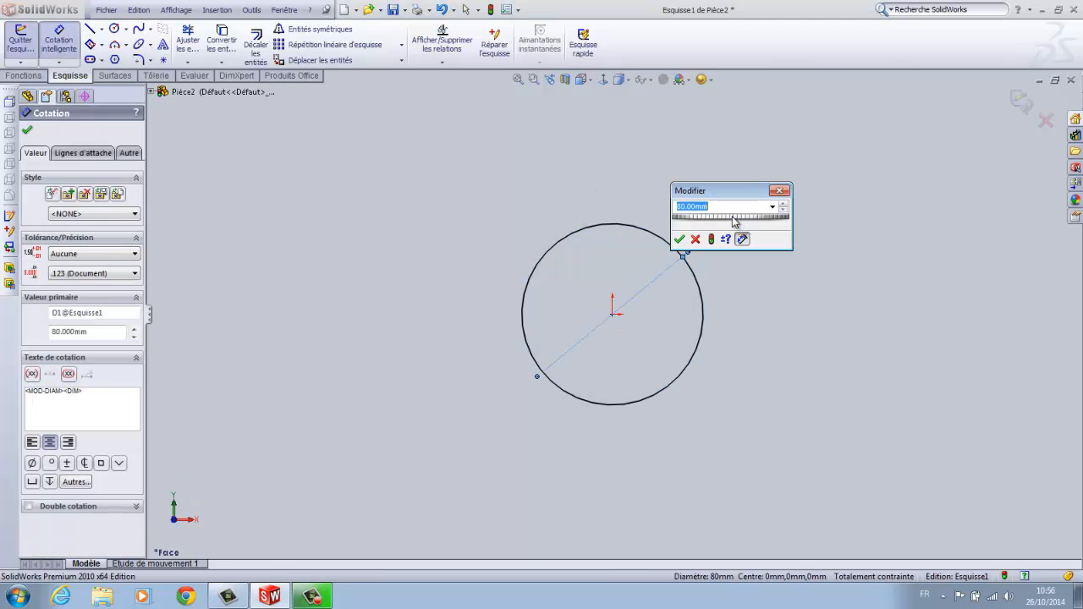
click(679, 239)
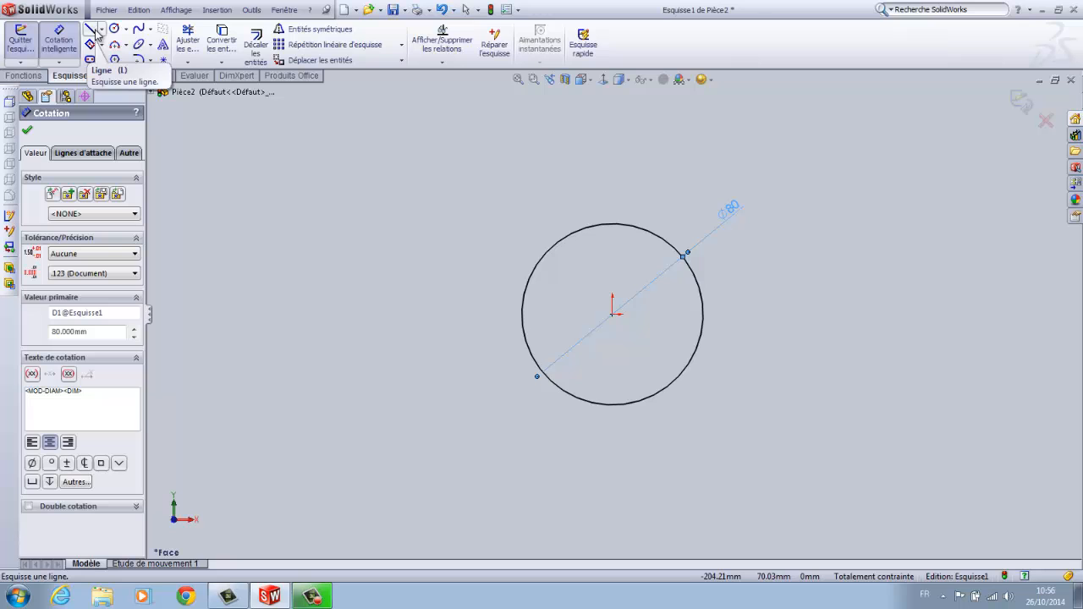
click(553, 258)
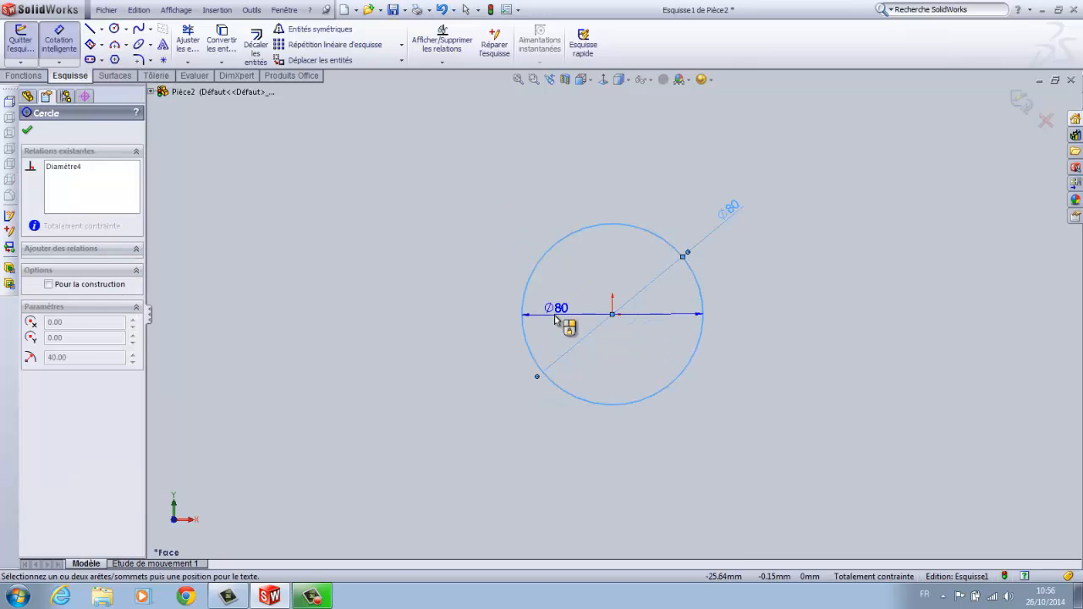
key(Escape)
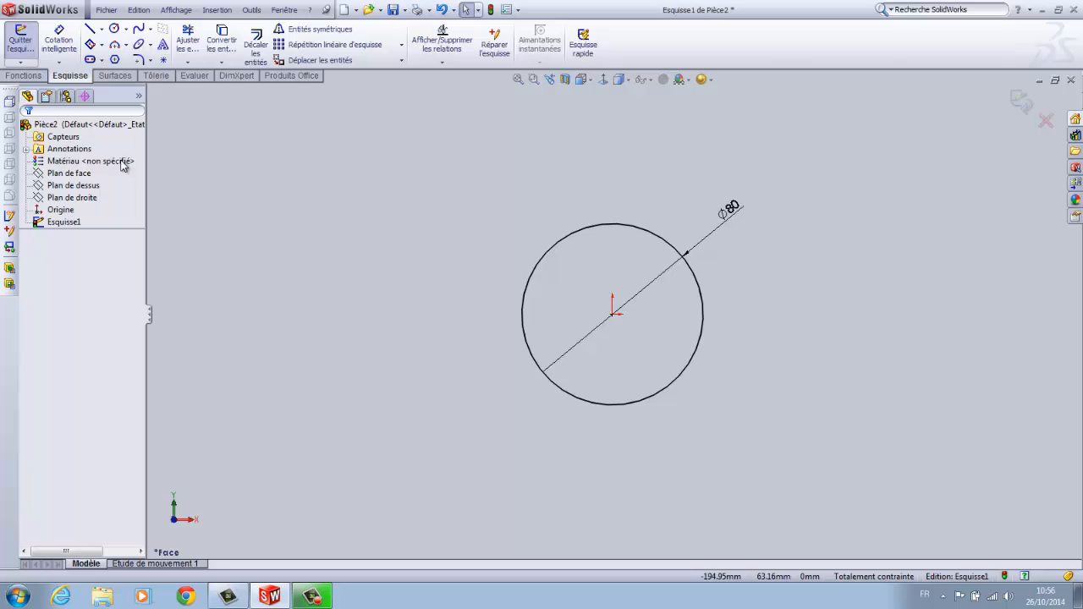
Step: Examine the circle's existing relations and the dimension that its listed diameter relation refers to
click(591, 260)
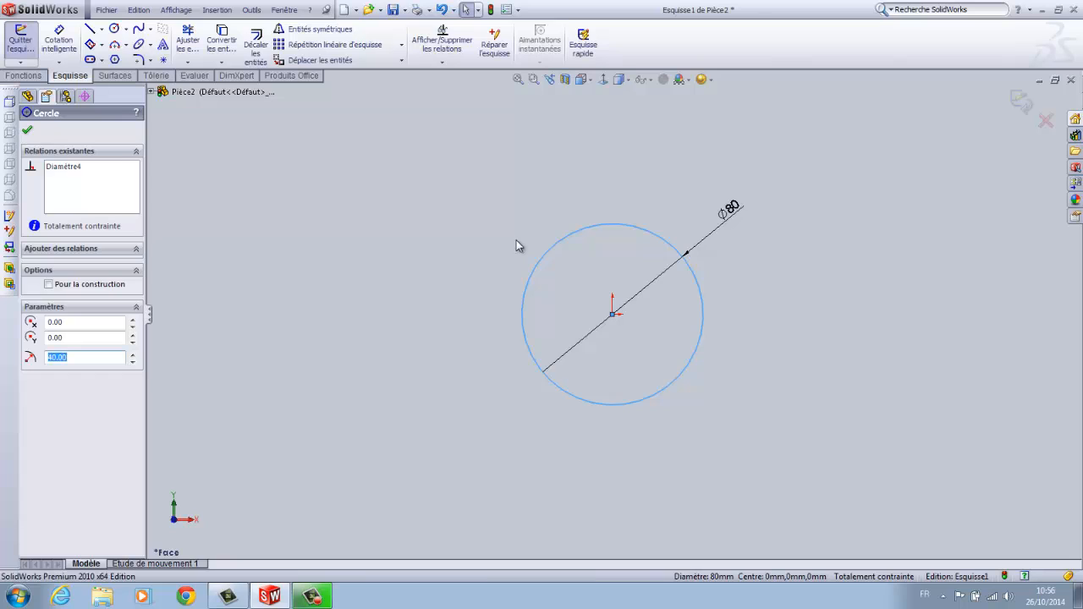
click(554, 243)
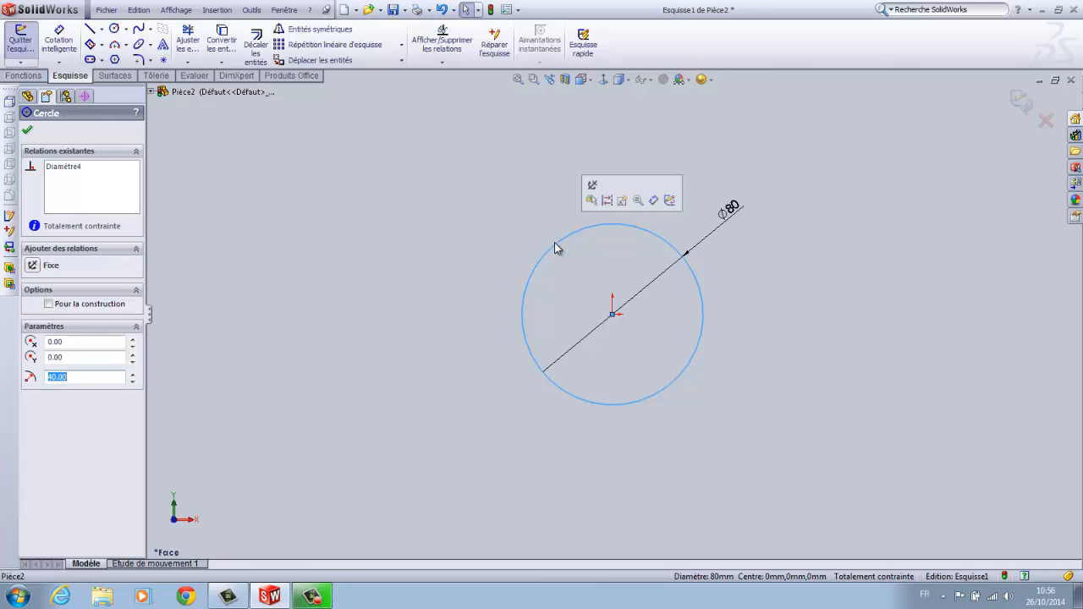
click(76, 169)
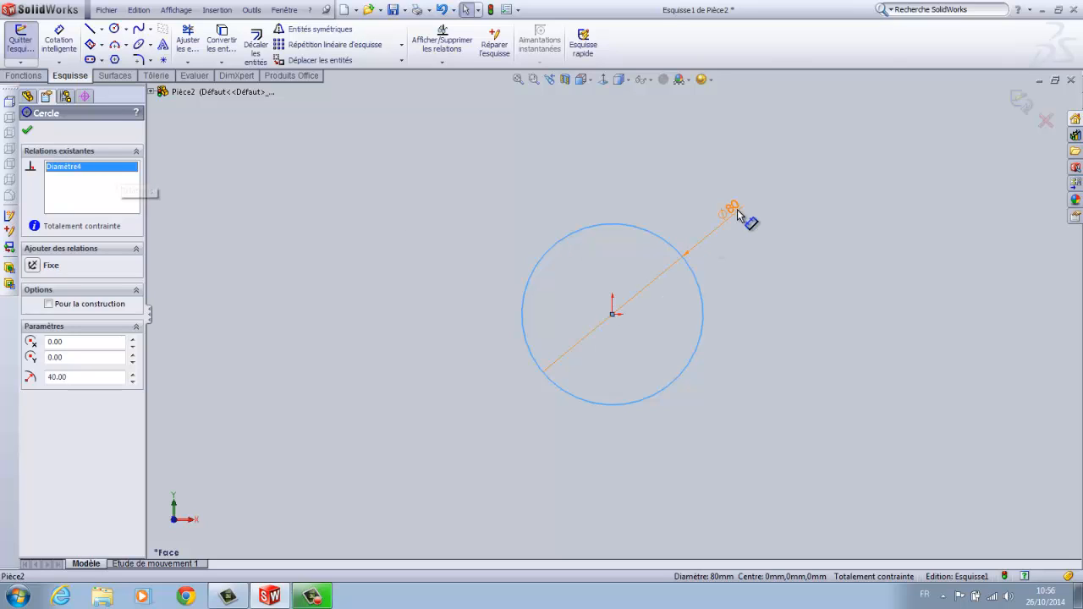
click(28, 132)
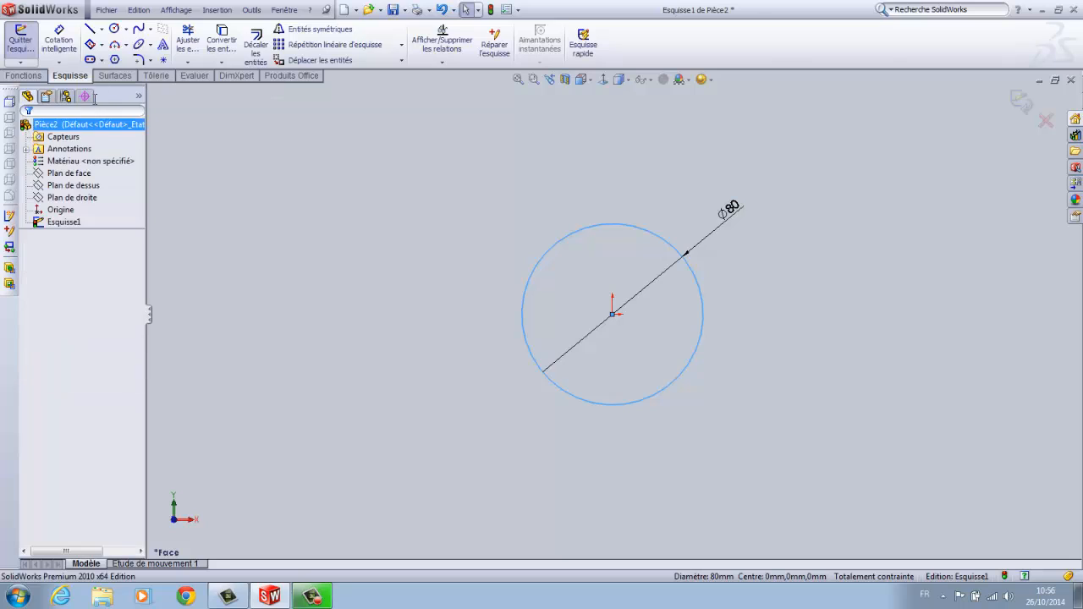
Step: Draw a vertical line from the circle's centre at the origin down to the circle's lowest point
click(101, 30)
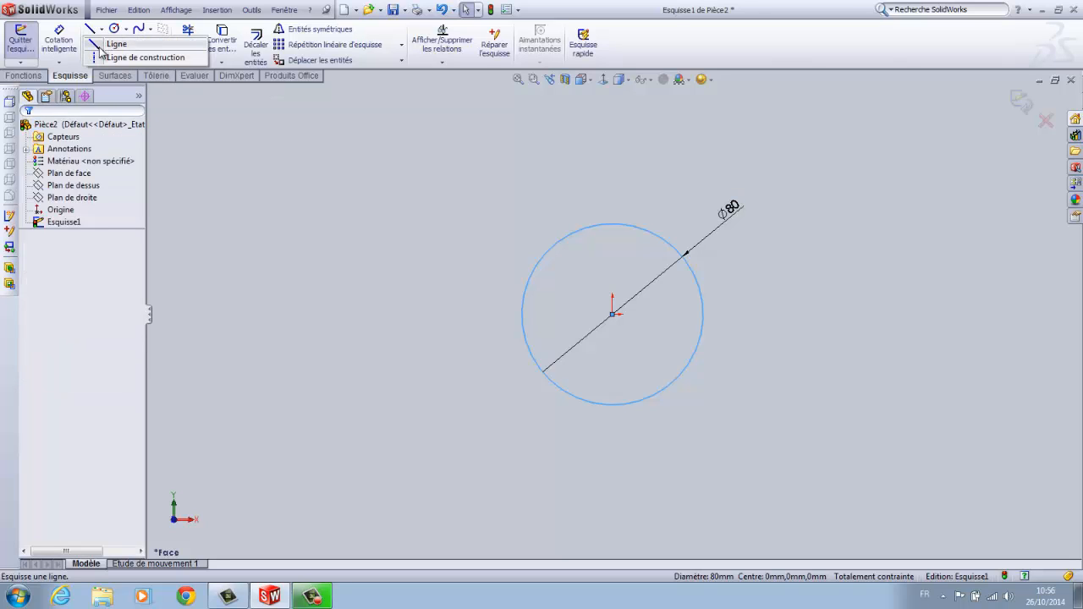
click(100, 49)
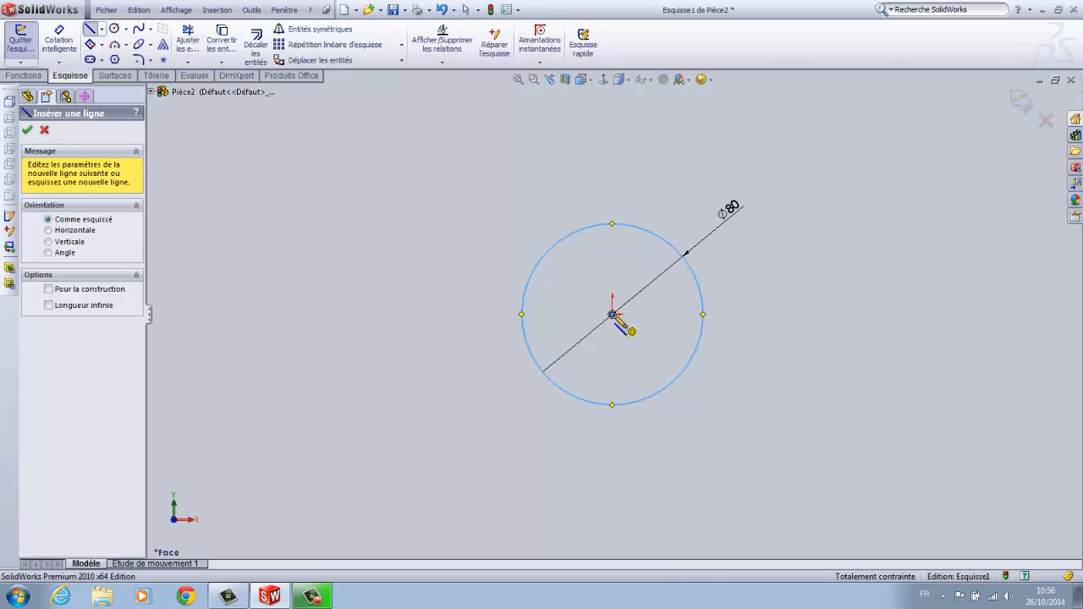
click(612, 314)
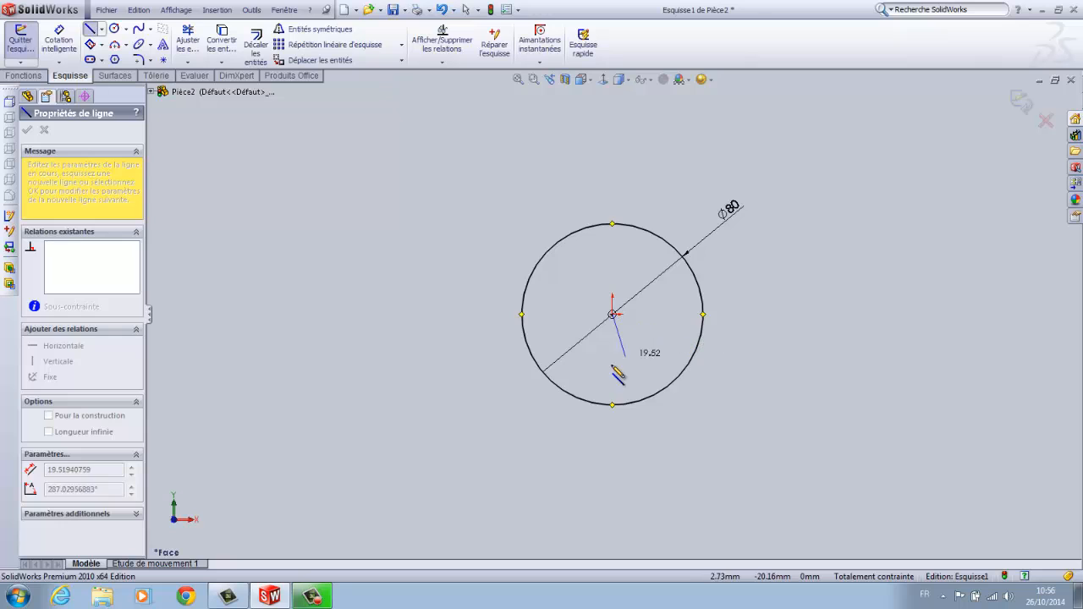
click(613, 406)
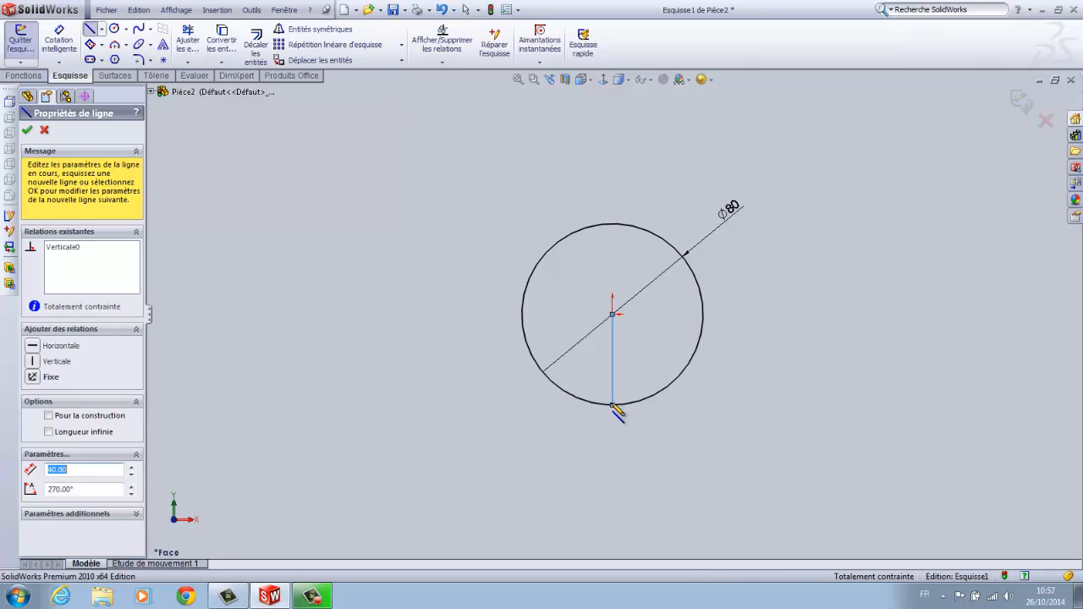
key(Escape)
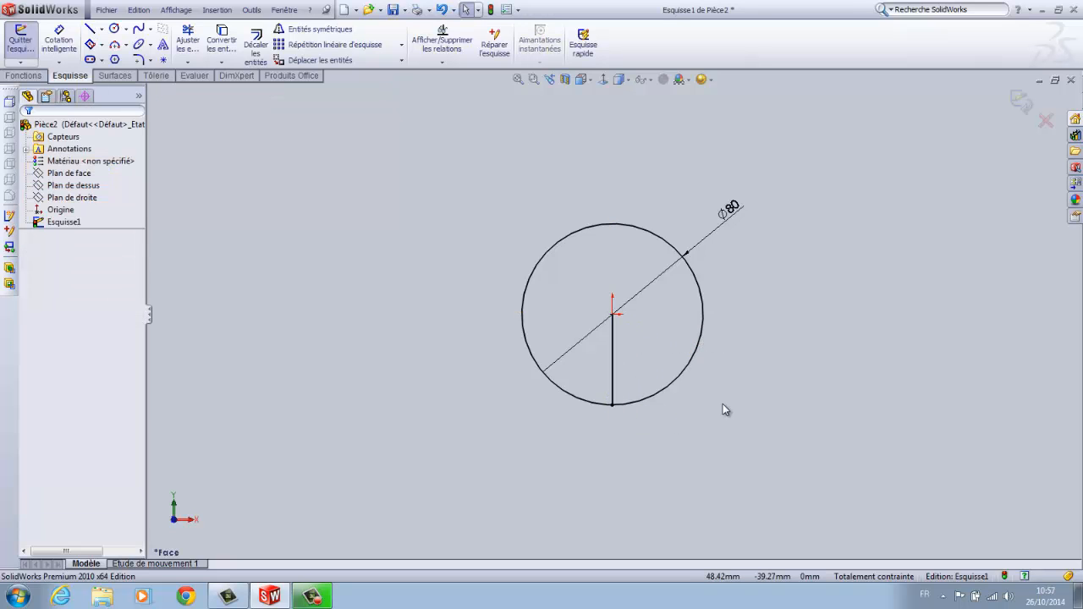
Step: Examine the existing relations of the vertical line and of its two endpoints
click(615, 379)
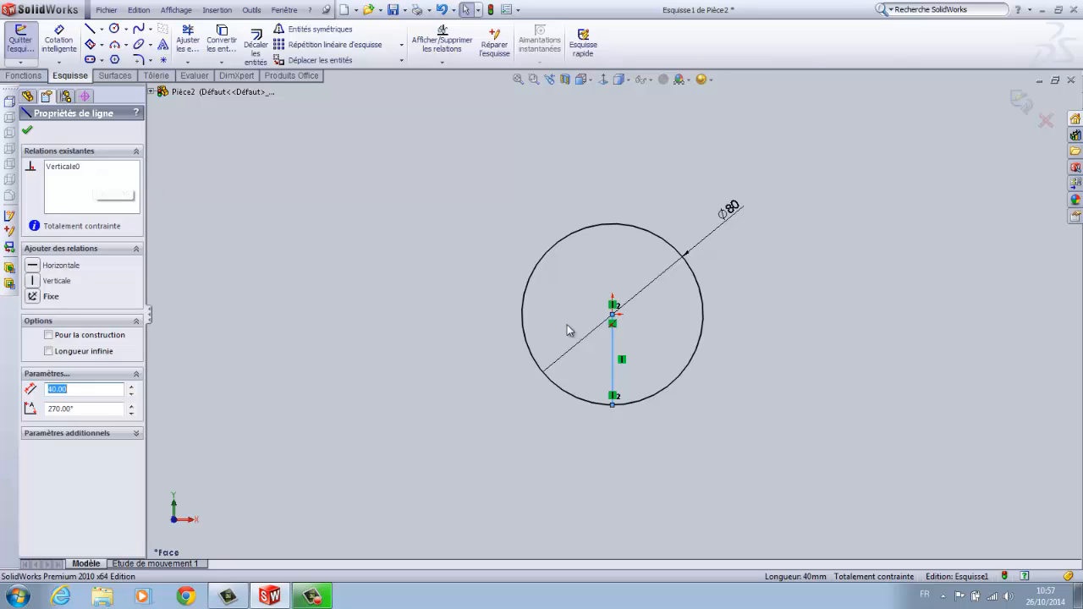
click(613, 316)
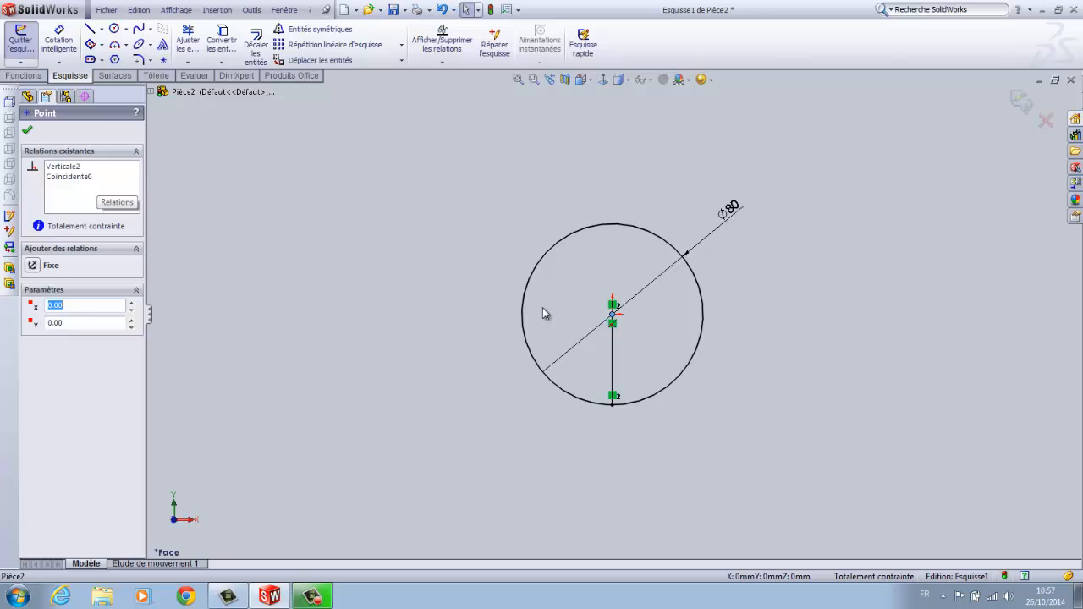
click(612, 405)
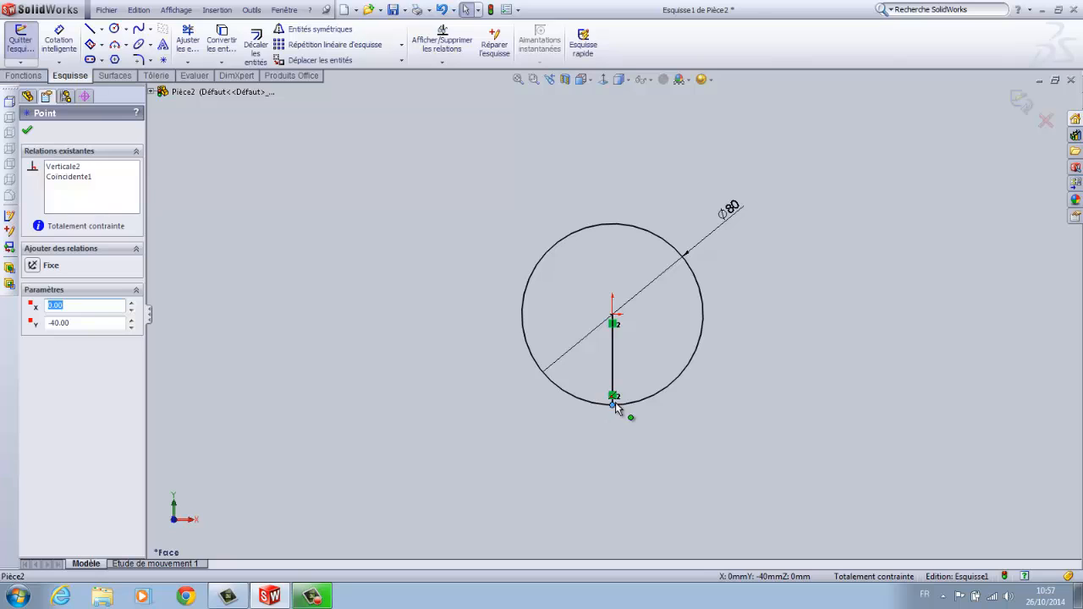
click(27, 129)
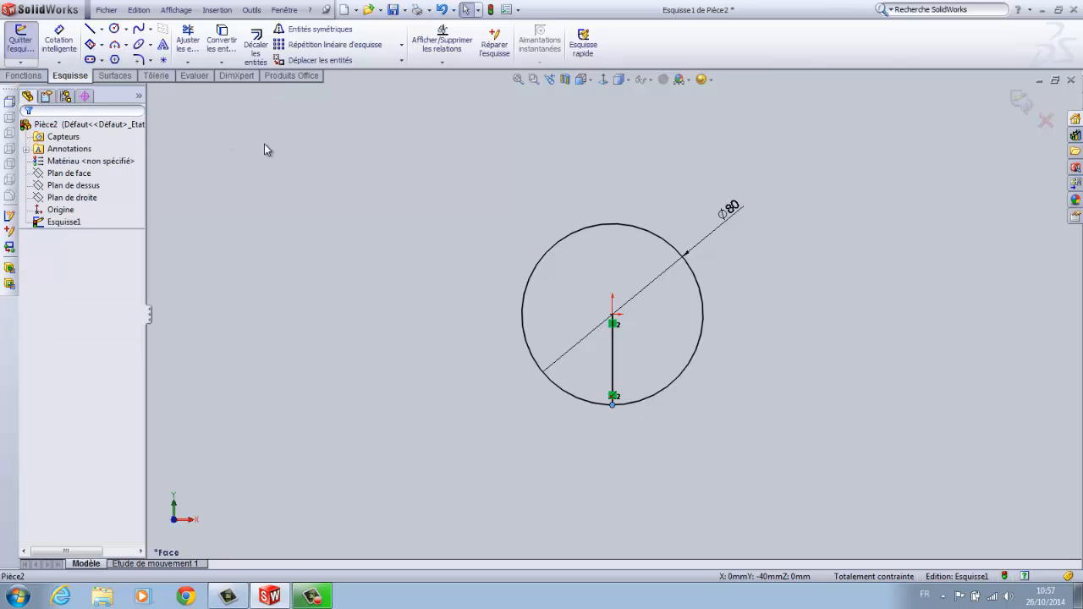
click(384, 286)
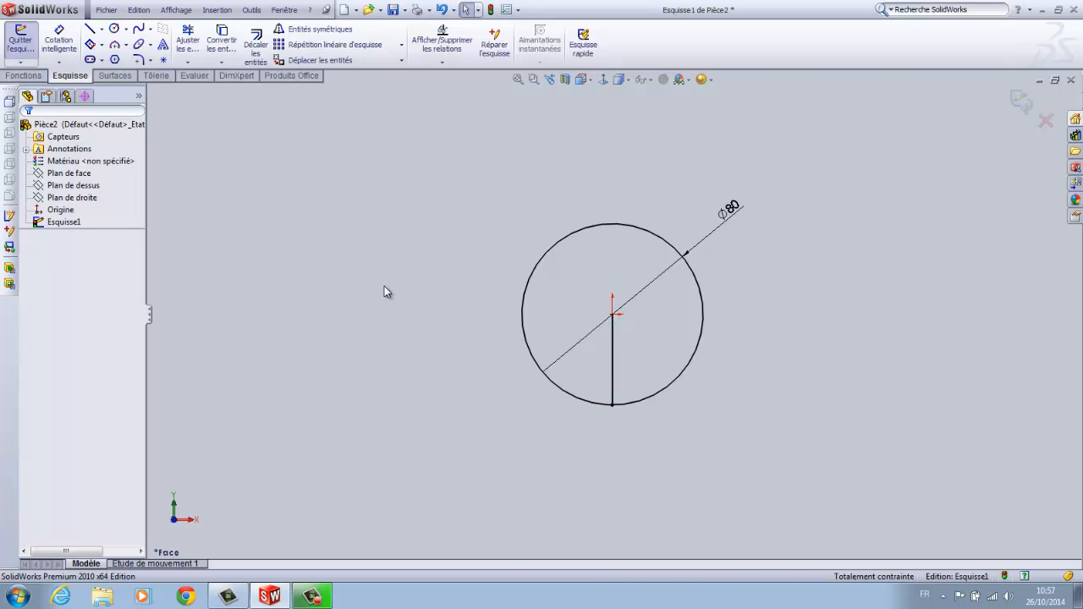
Step: Dimension the vertical line's length outside the circle, keeping the dimension driving (Laisser cette cote pilotante)
click(59, 38)
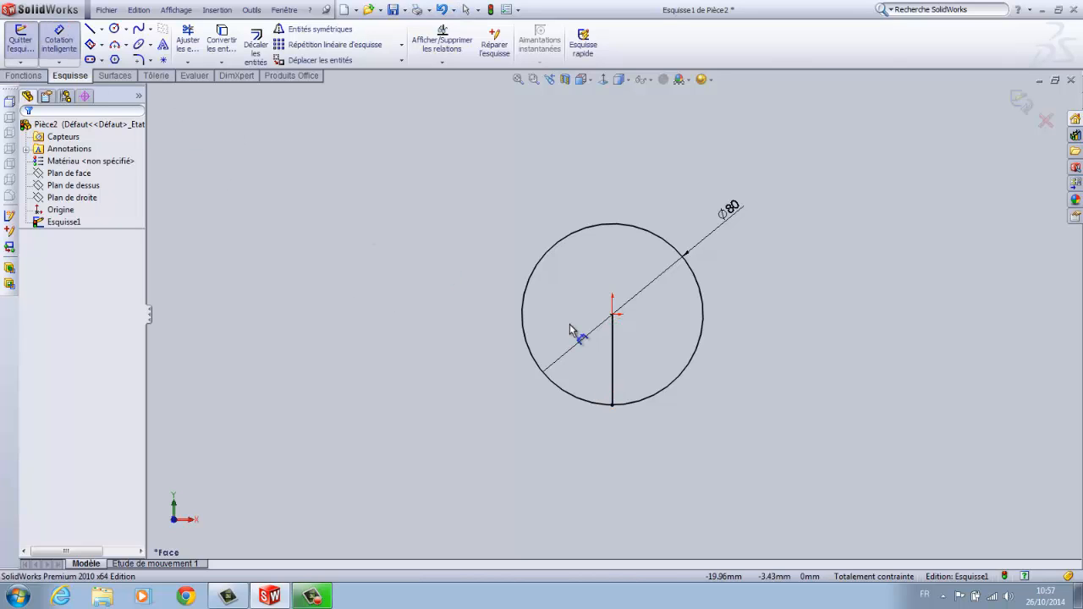
click(621, 358)
click(770, 359)
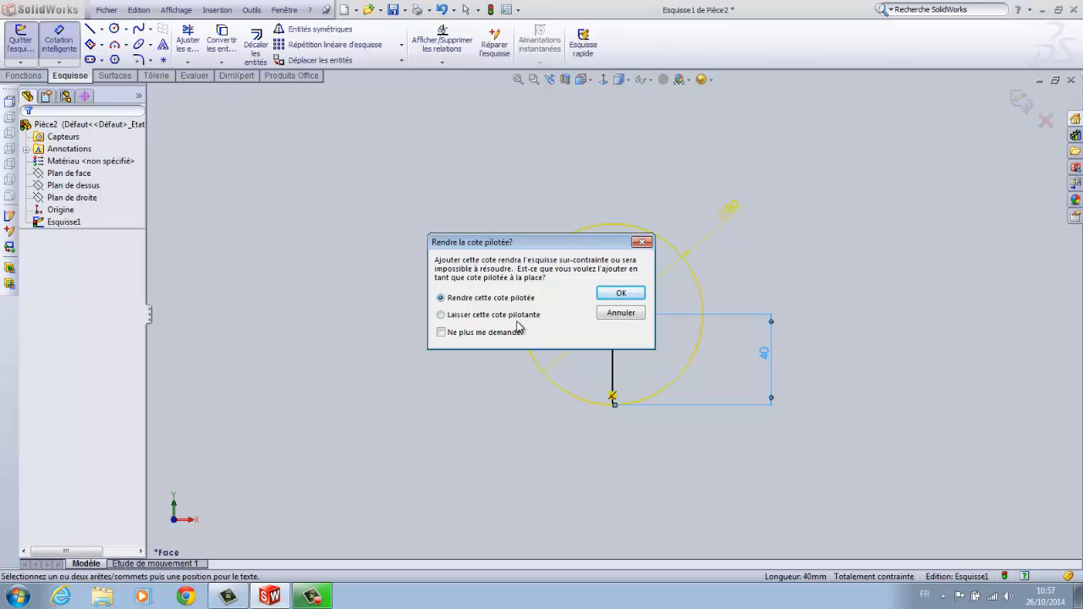
click(441, 315)
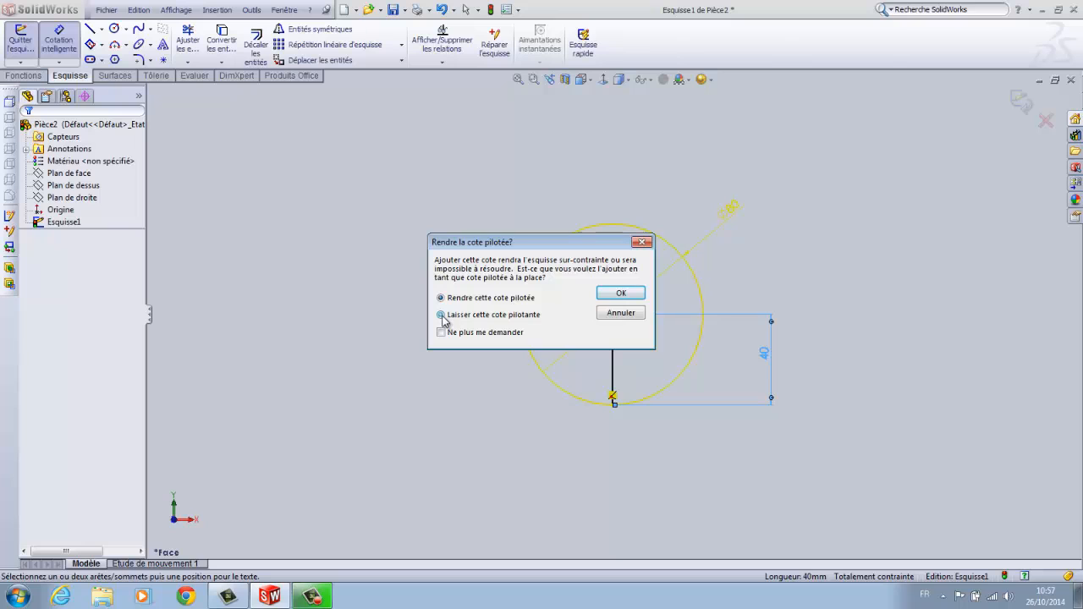
click(622, 295)
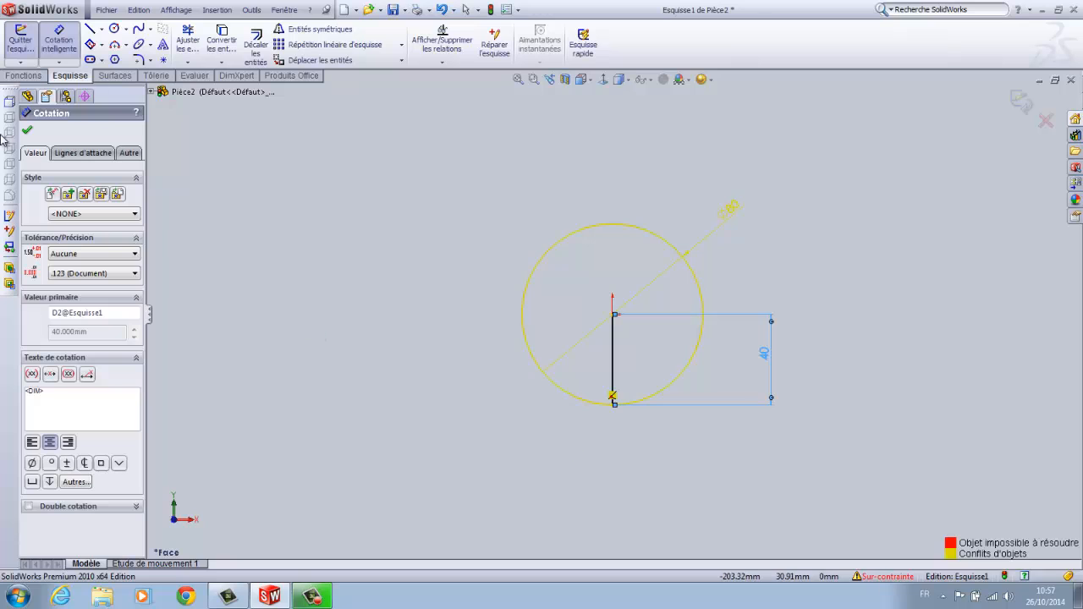
Step: Delete the vertical line's length dimension outside the circle
click(28, 130)
click(766, 364)
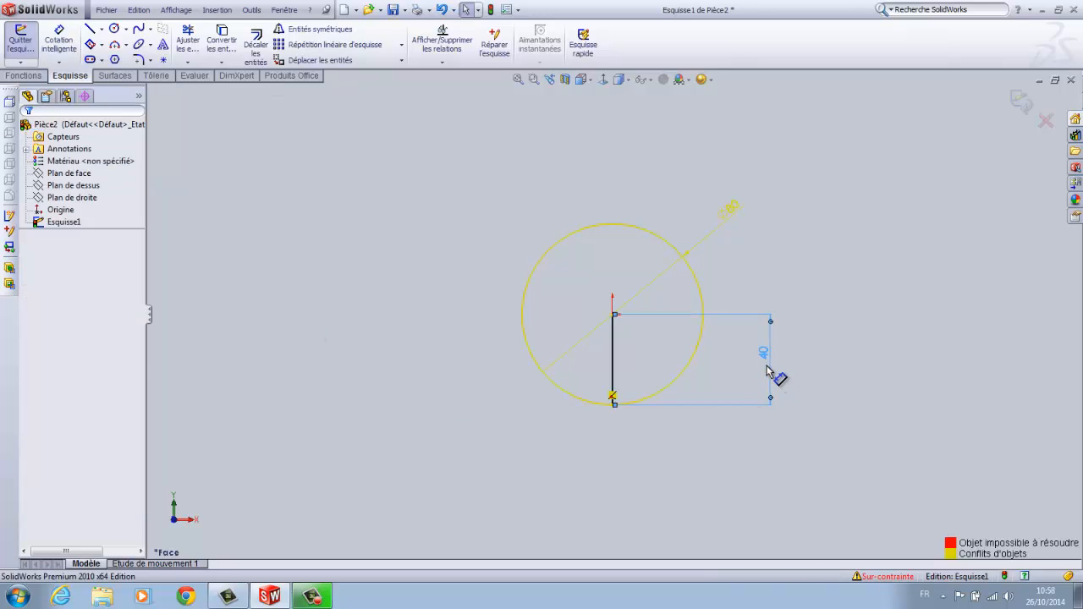
key(Delete)
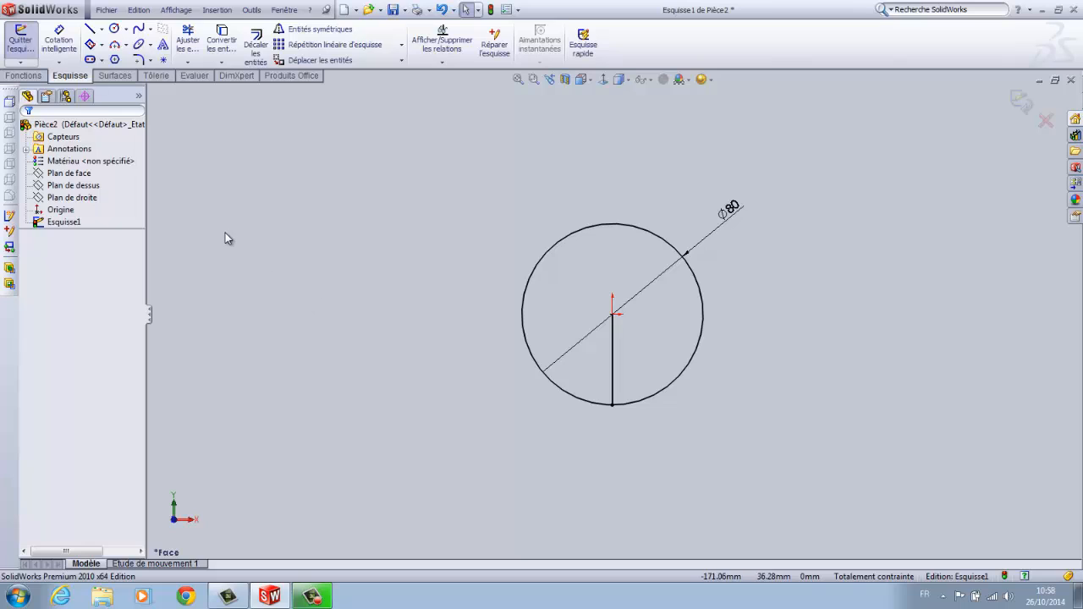
Step: Draw a slanted line about 40 mm long at about 296° from the origin to the circle's lower edge, beside the vertical line
click(100, 30)
click(107, 39)
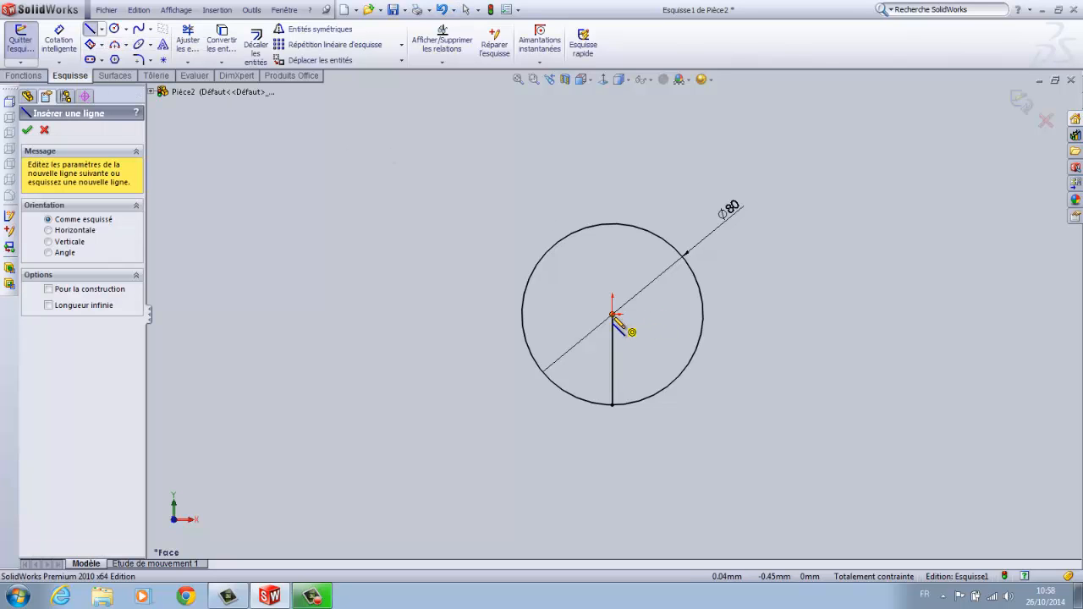
click(612, 314)
click(652, 396)
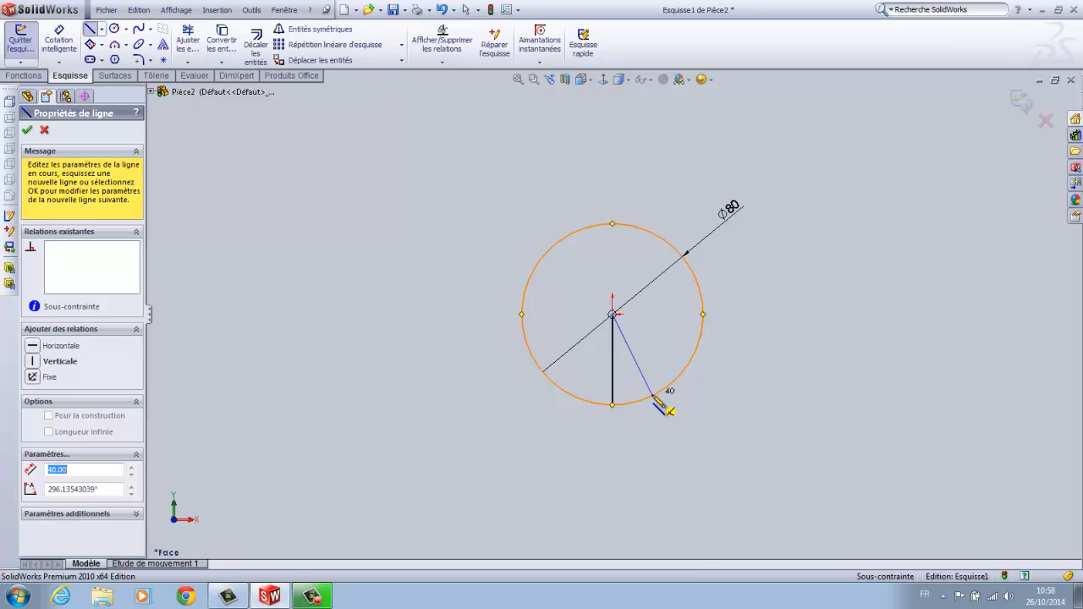
key(Escape)
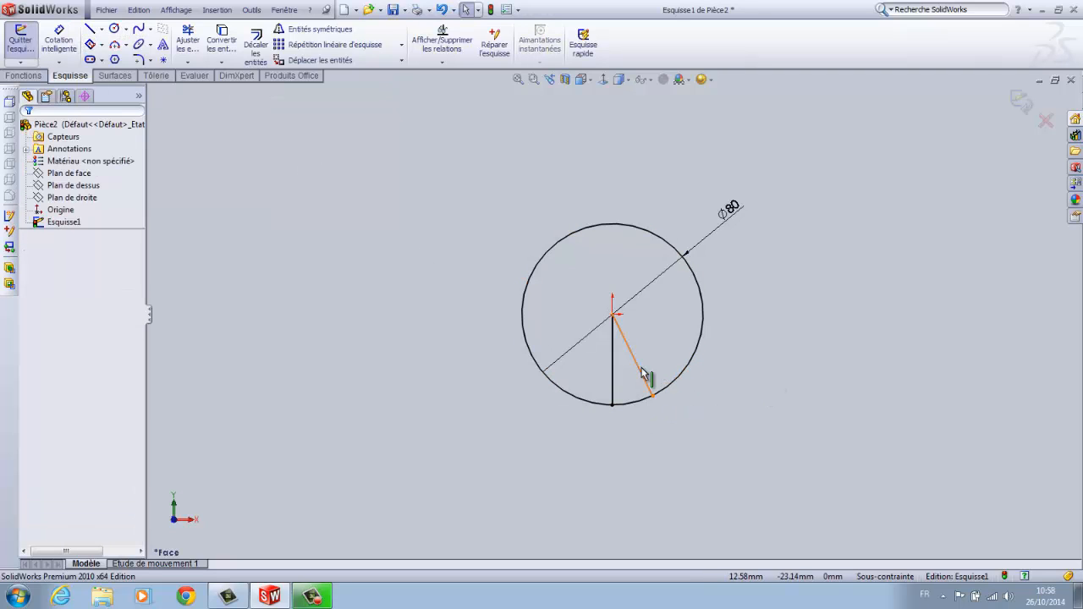
Step: Dimension the distance between the lower endpoints of the two radius lines and set it to 20 mm
click(59, 38)
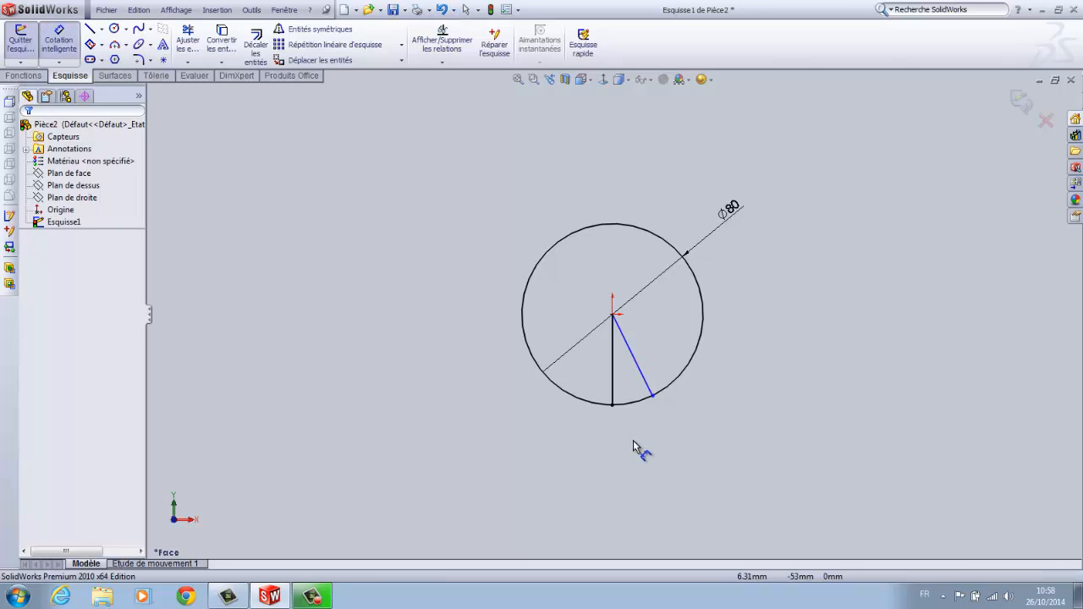
click(613, 405)
click(652, 395)
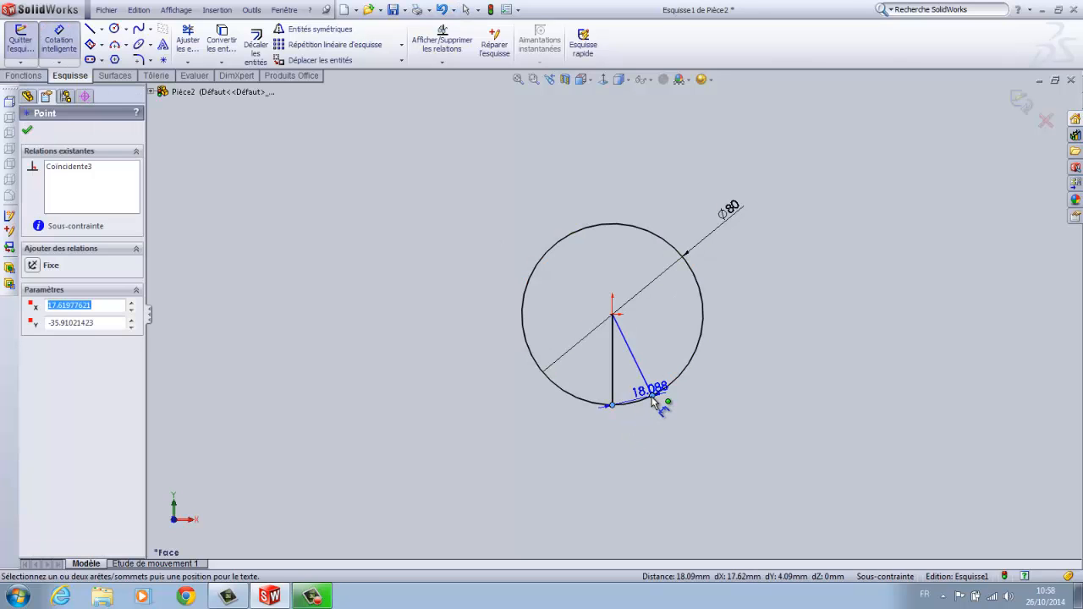
click(662, 449)
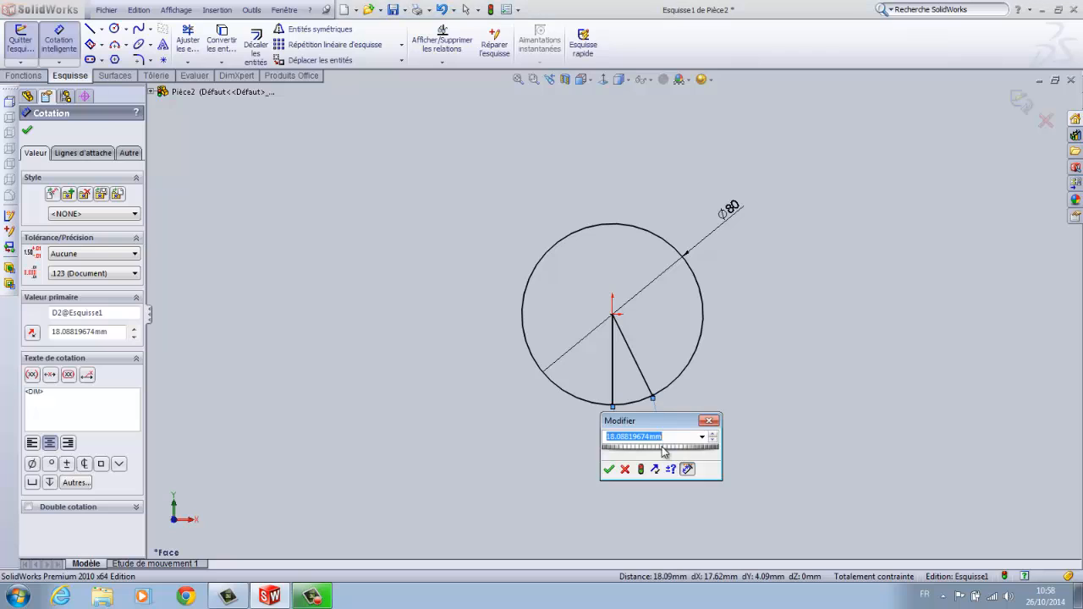
text(20)
key(Return)
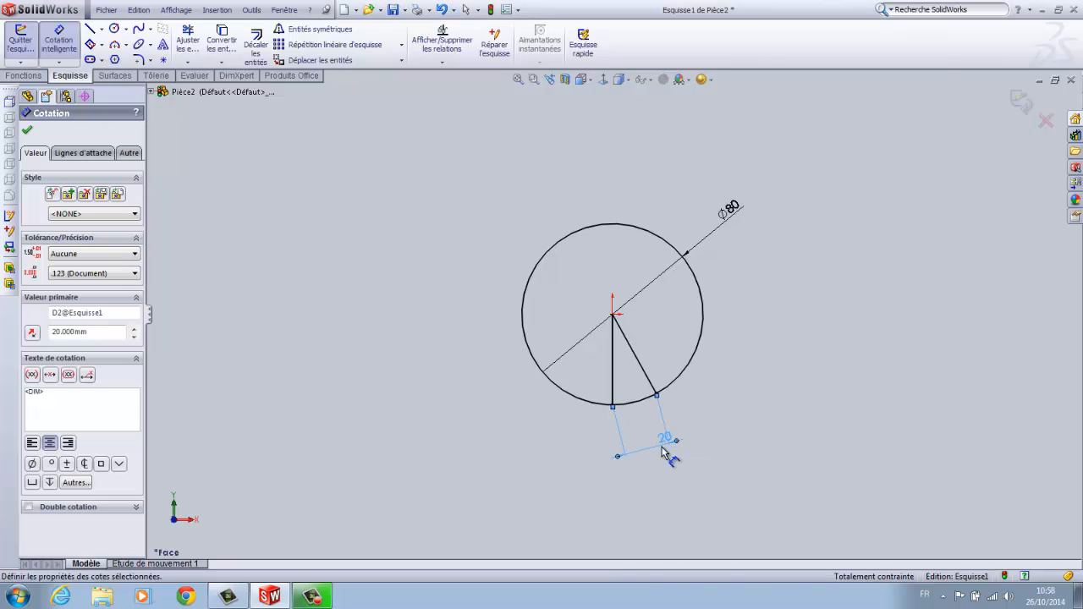
key(Escape)
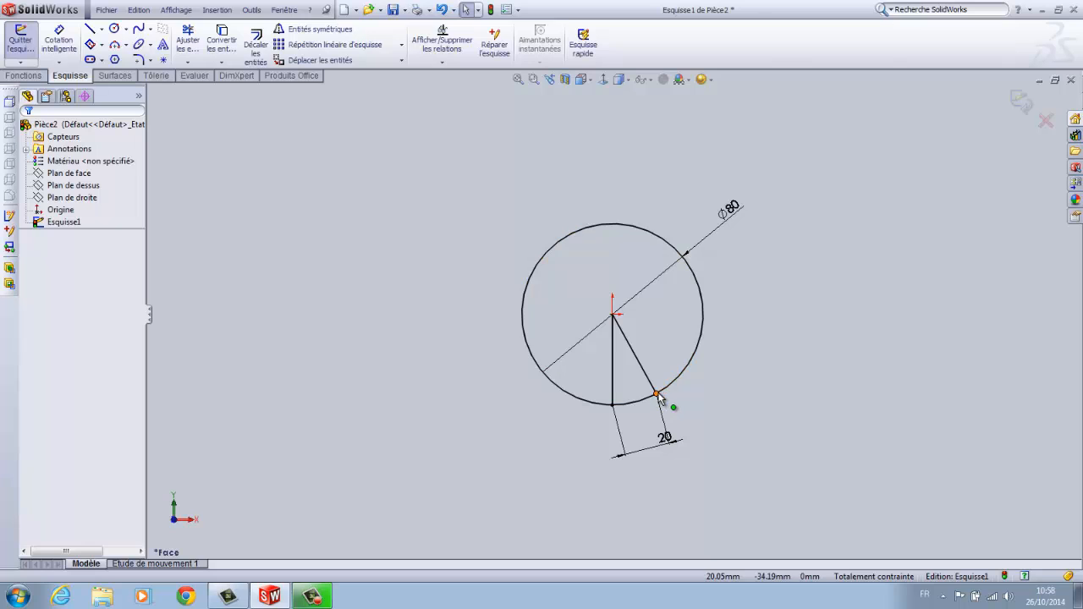
Step: Trim away the short circle arc between the lower endpoints of the two radius lines
click(188, 40)
click(636, 408)
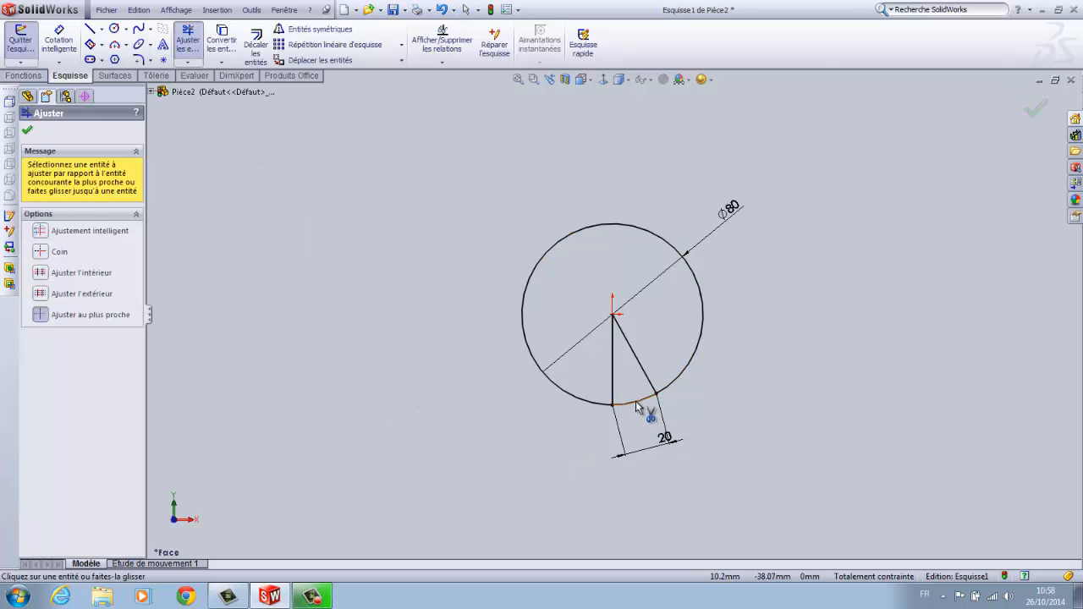
click(27, 130)
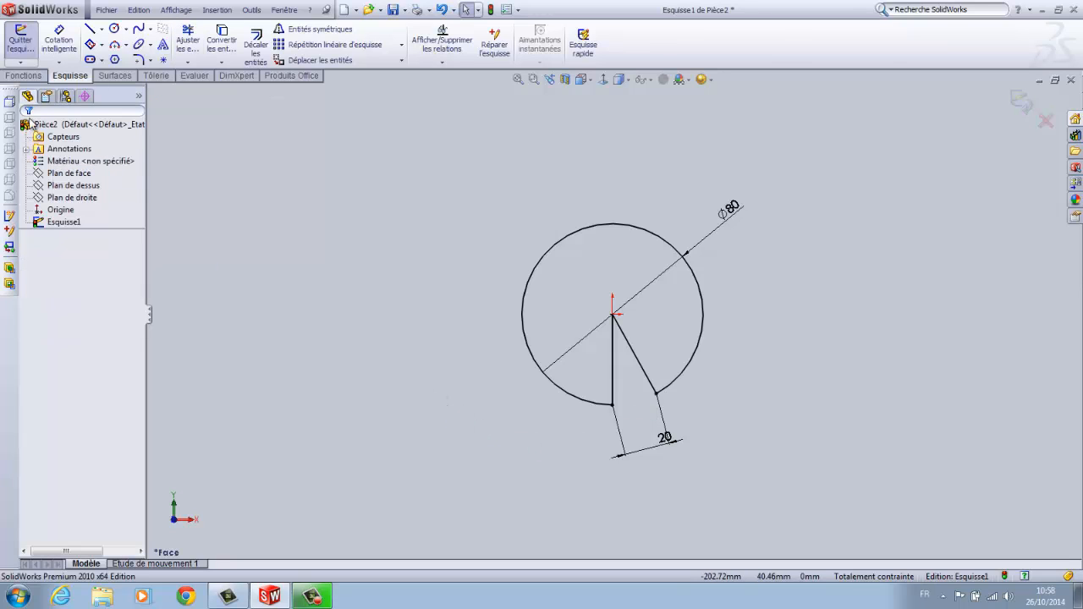
Step: Extrude the notched disc profile as a boss 40 mm deep with the mid-plane end condition (Plan milieu)
click(26, 76)
click(30, 44)
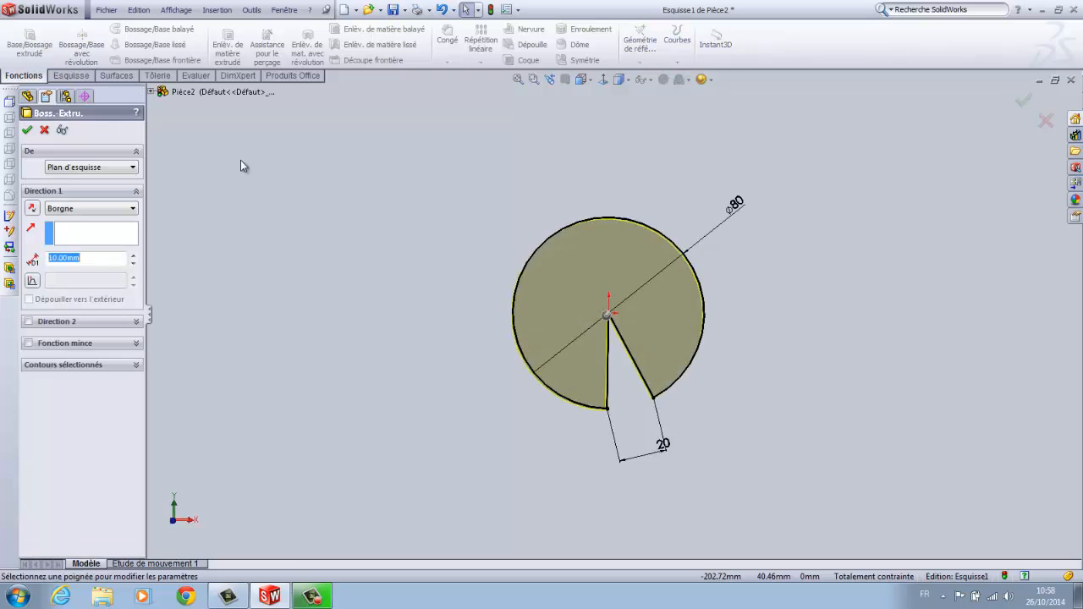
click(132, 256)
click(132, 256)
click(132, 256)
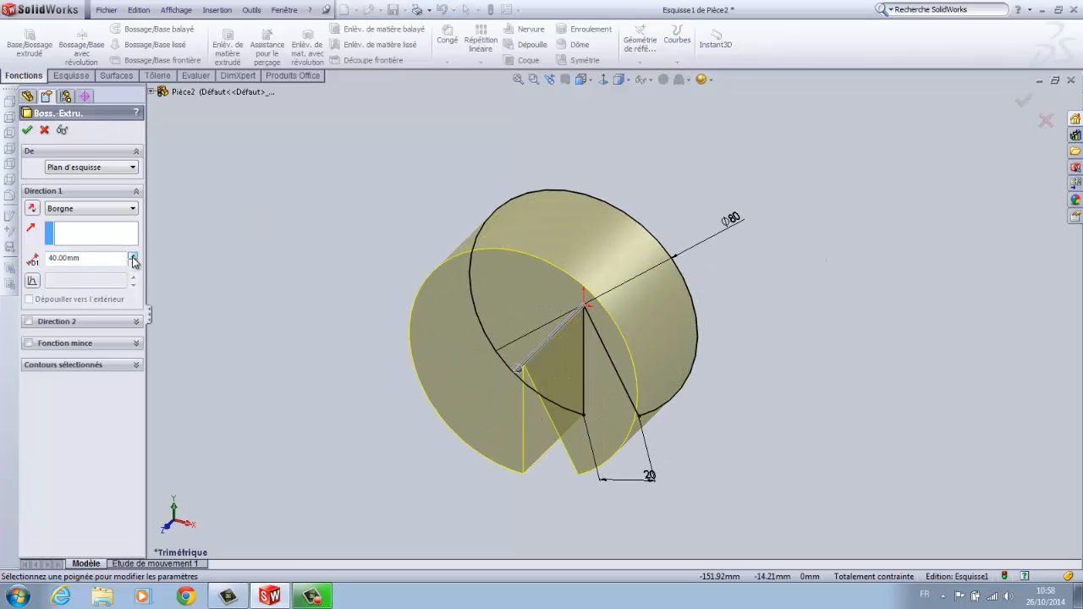
middle_drag(967, 273, 919, 302)
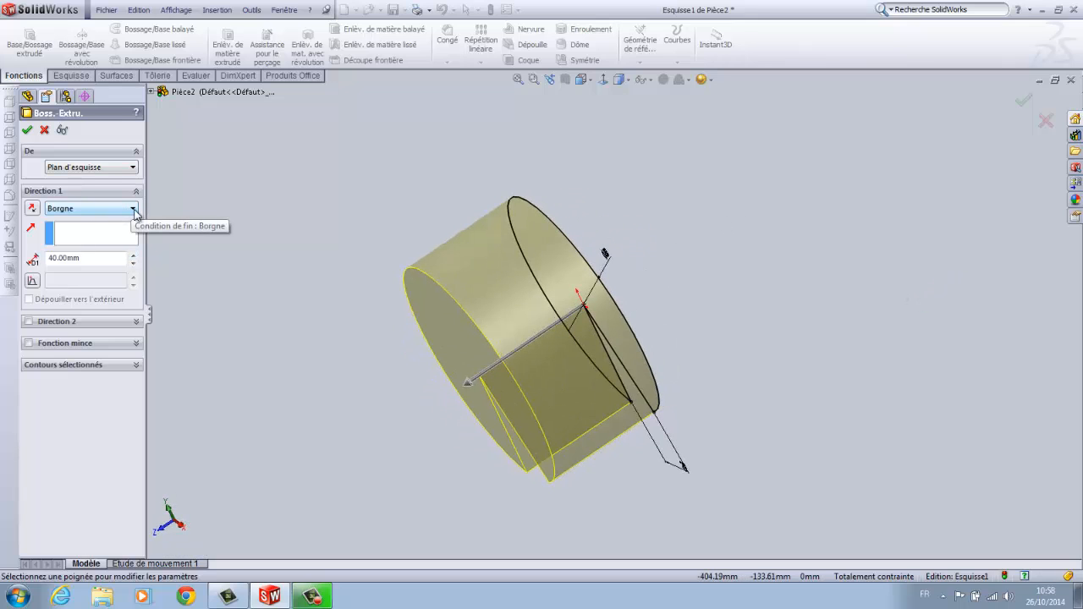
click(31, 209)
click(133, 210)
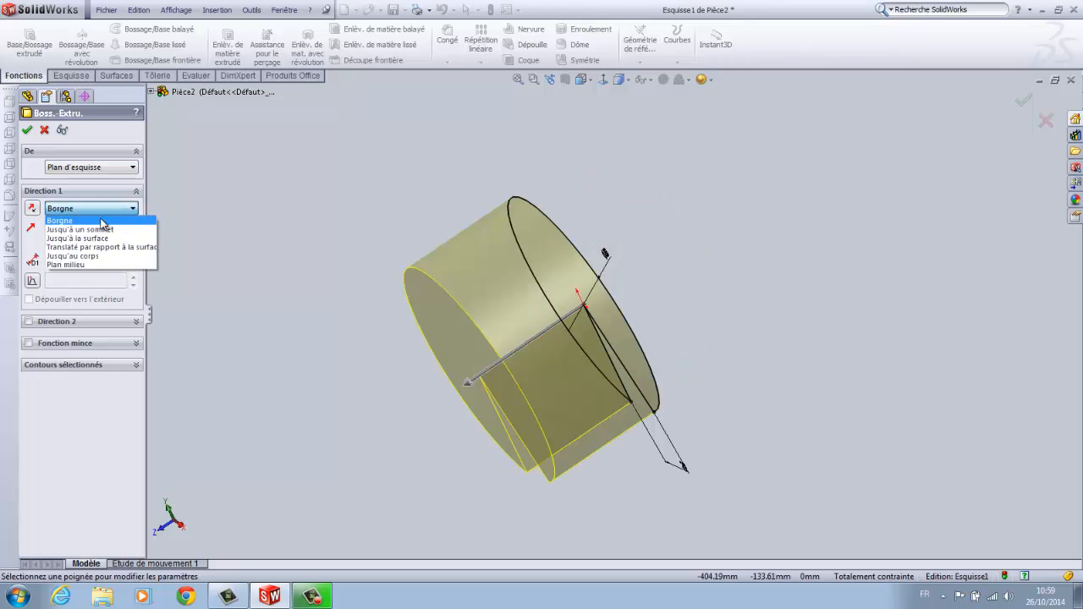
click(66, 264)
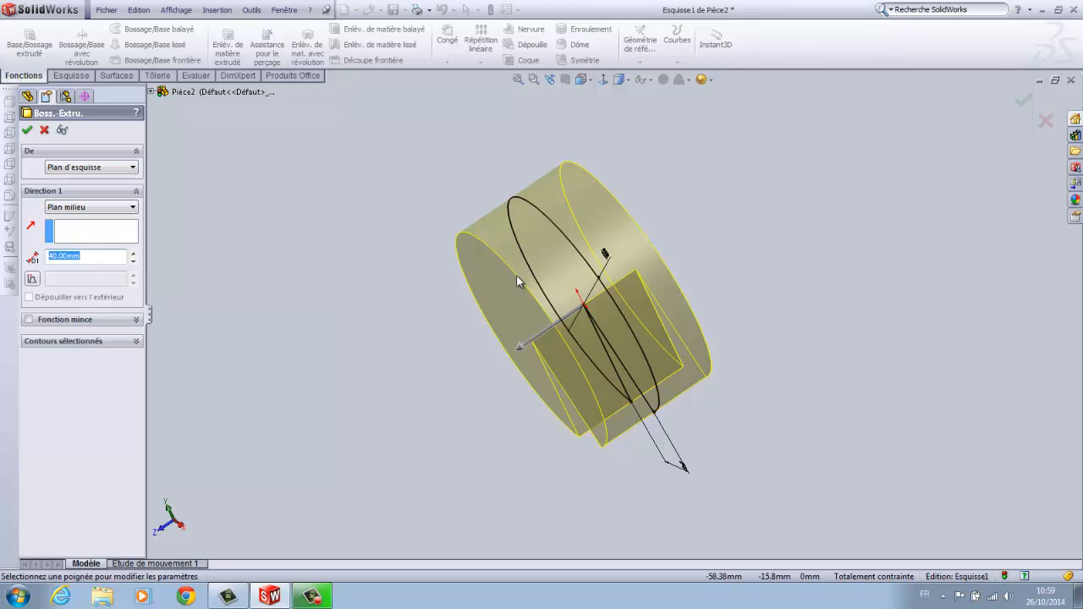
click(27, 131)
Step: Preview a red colour (RGB 255, 0, 0) on the whole part and remove the part from the selected geometry
middle_drag(331, 311, 384, 200)
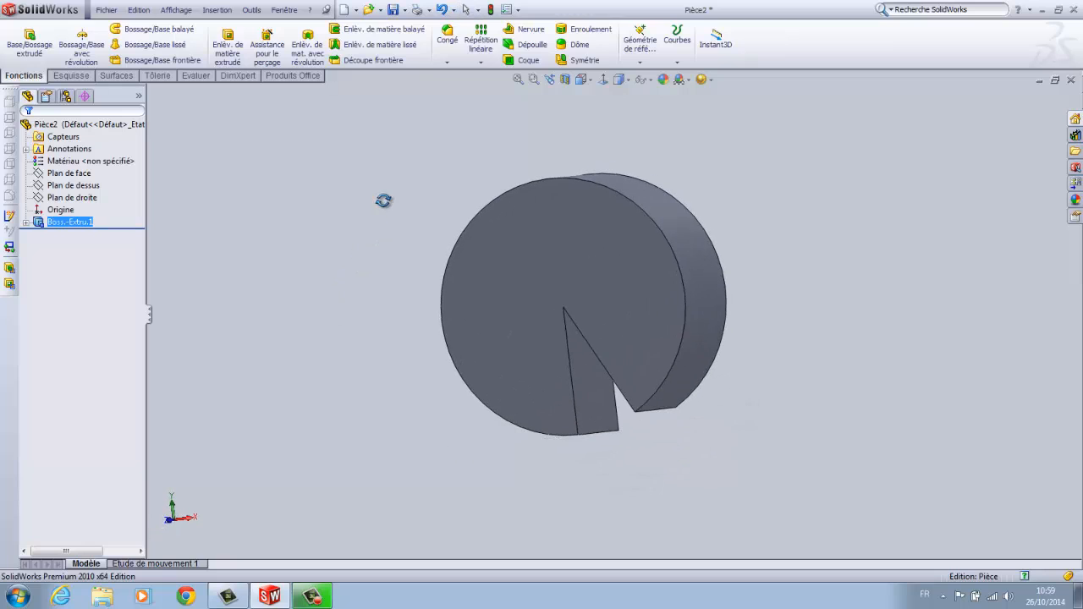
click(502, 295)
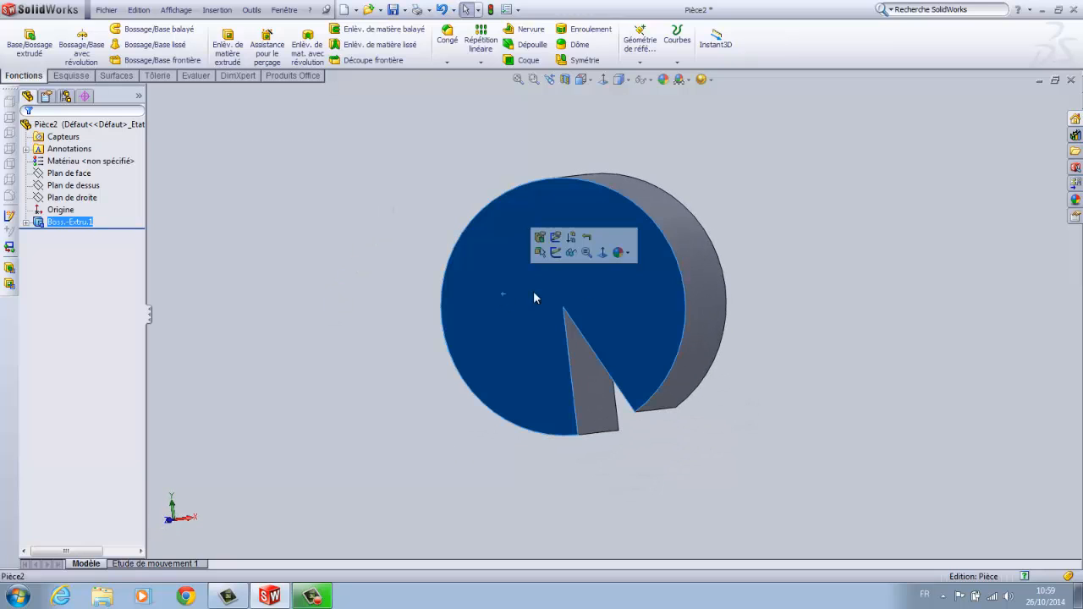
click(618, 253)
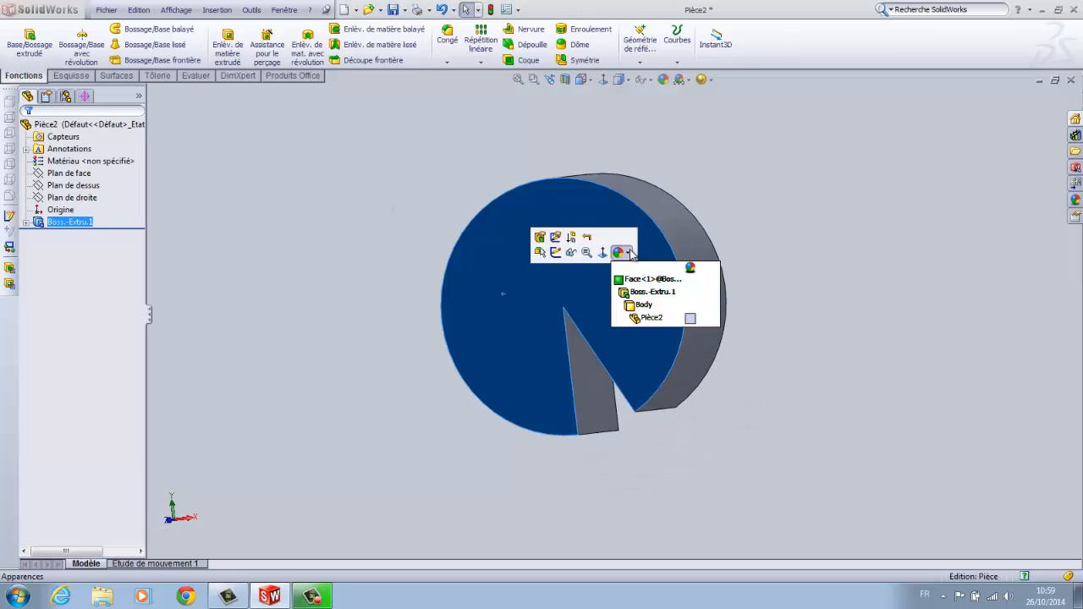
click(688, 318)
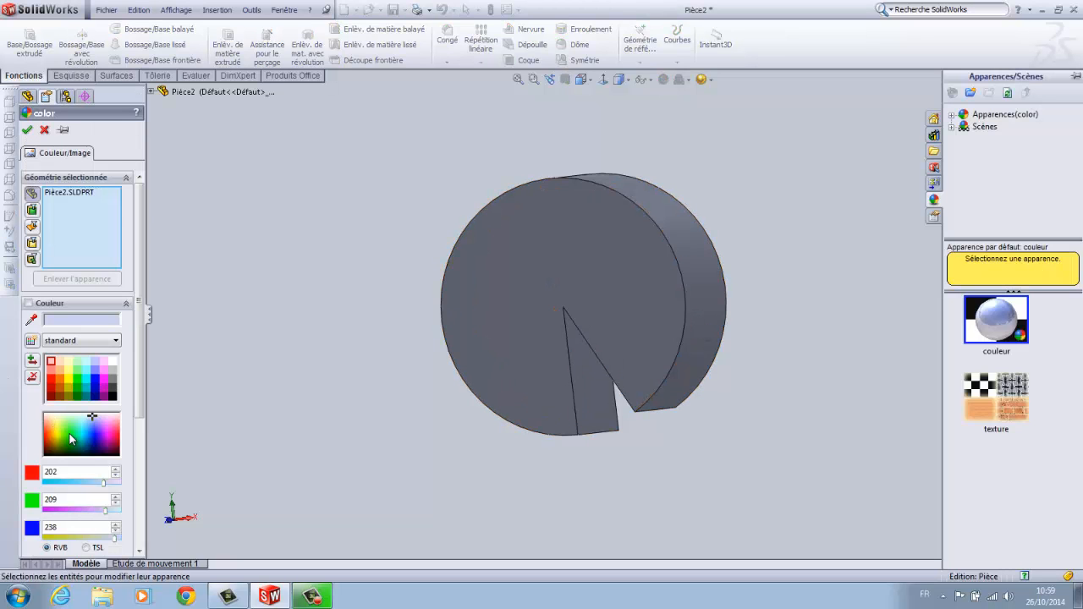
click(49, 431)
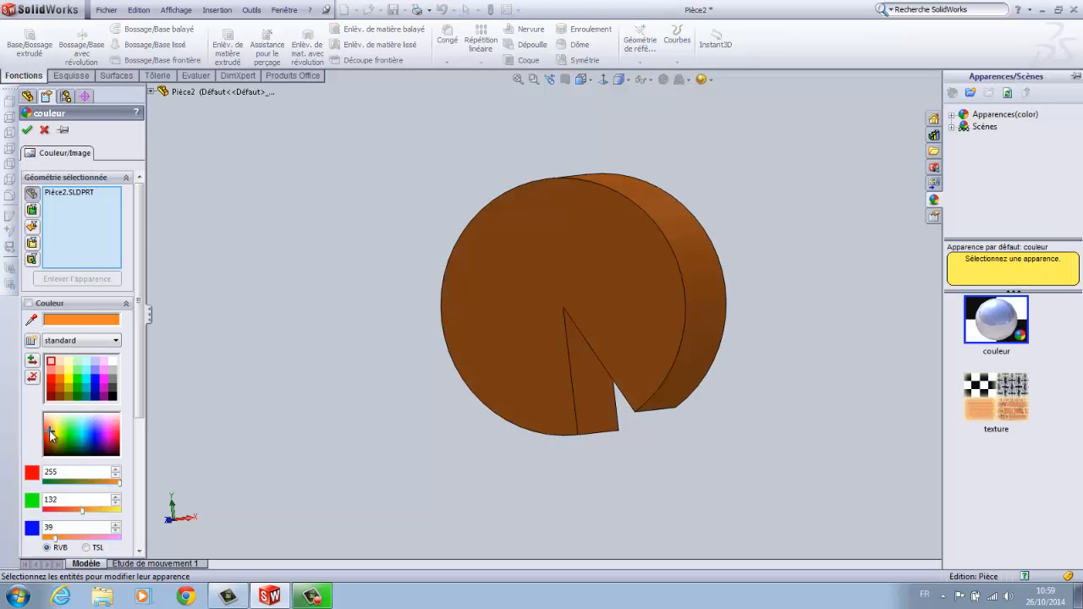
click(50, 383)
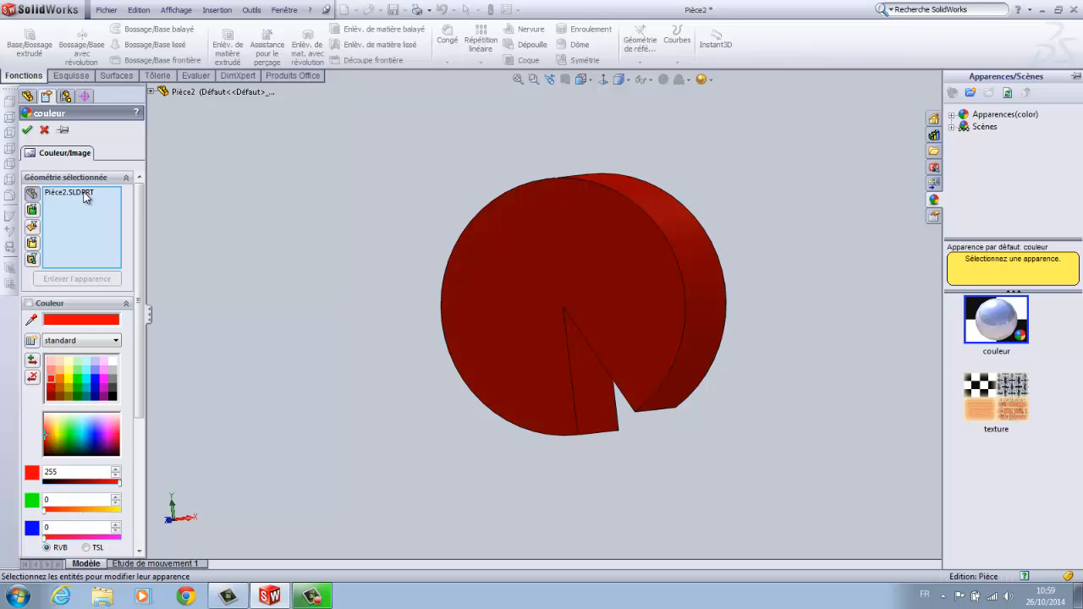
click(85, 195)
key(Delete)
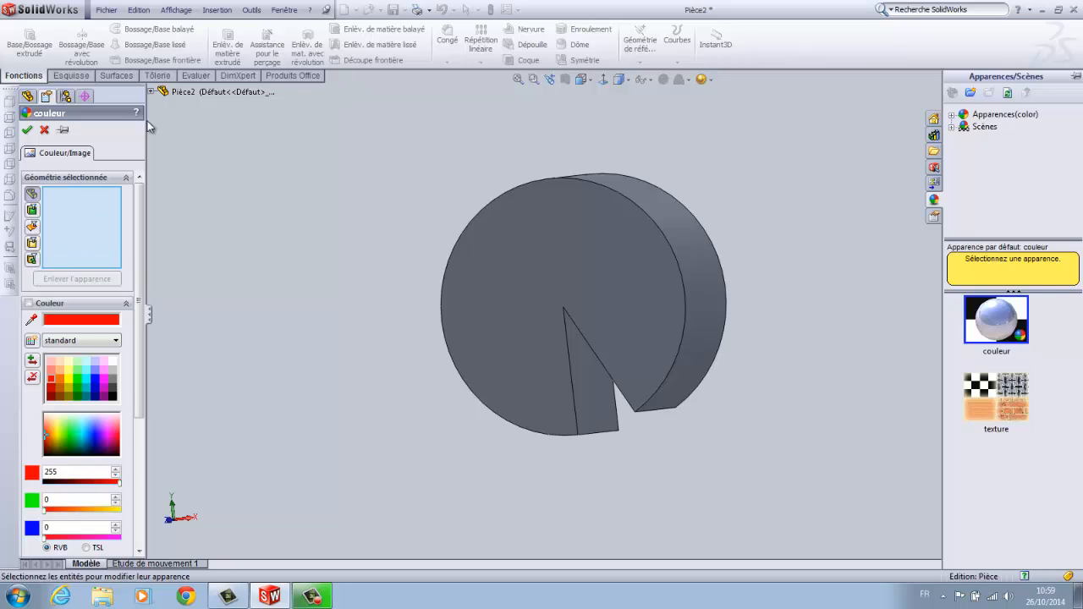
Step: Try the red colour on the extruded solid body and remove the body from the selected geometry
click(152, 91)
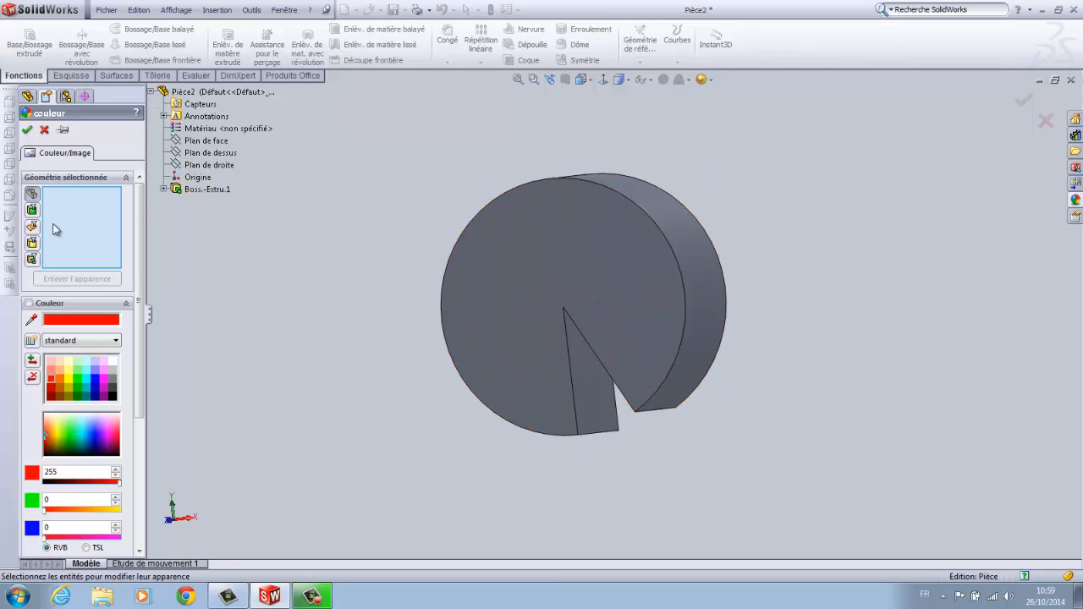
click(32, 242)
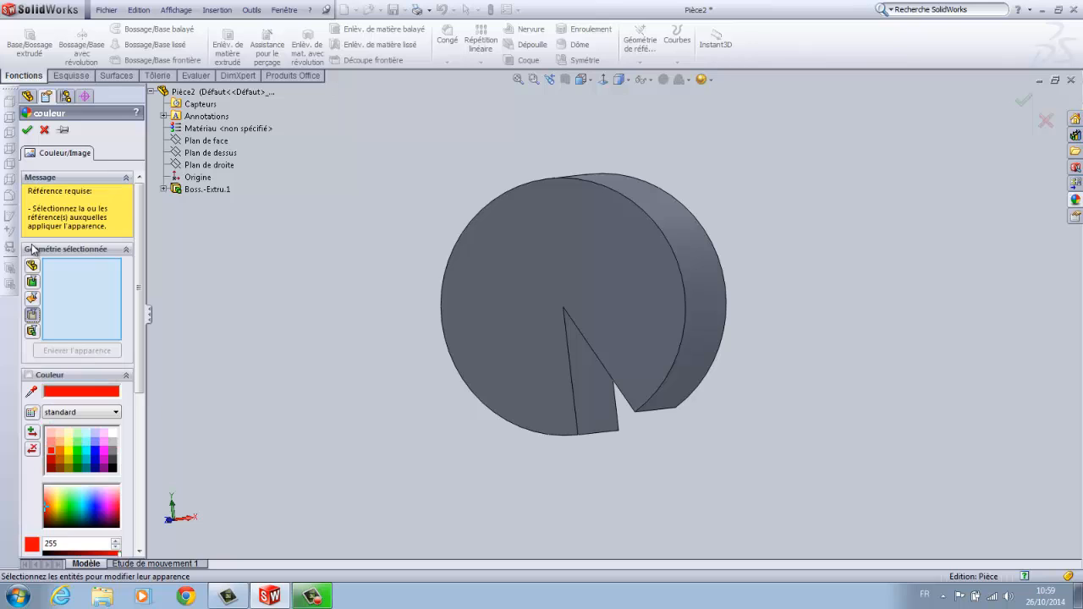
click(528, 310)
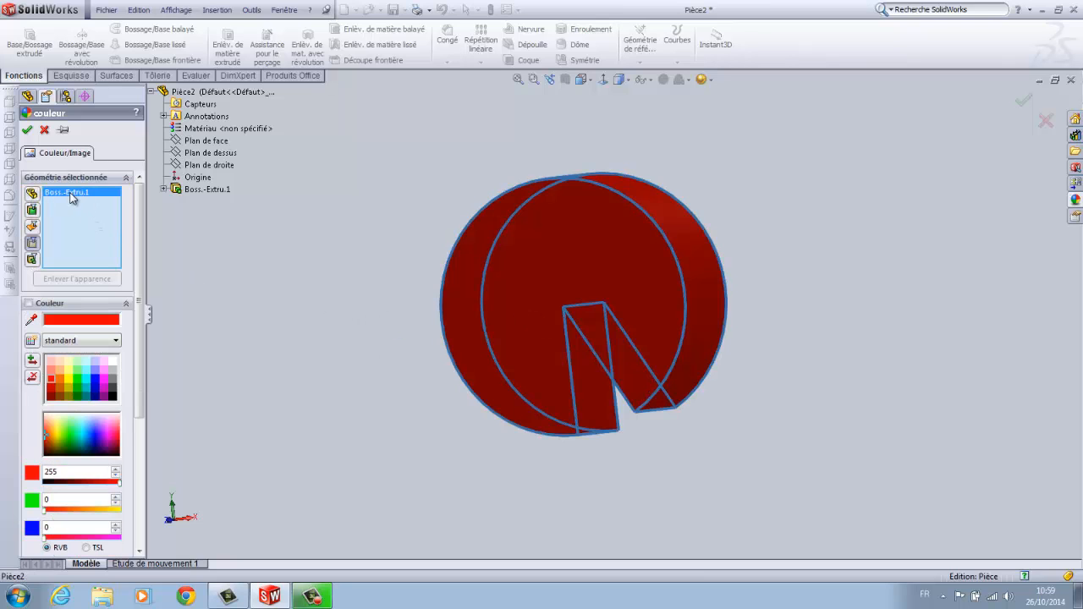
key(Delete)
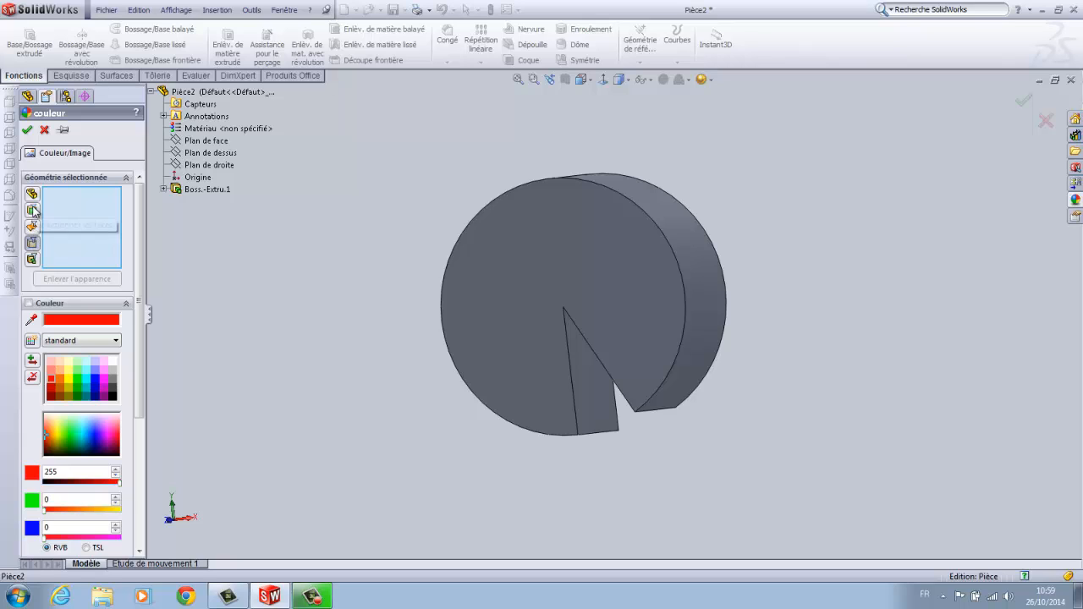
Step: Colour only the disc's notched front face red (RGB 255, 0, 0) from the "brillante" palette
click(33, 212)
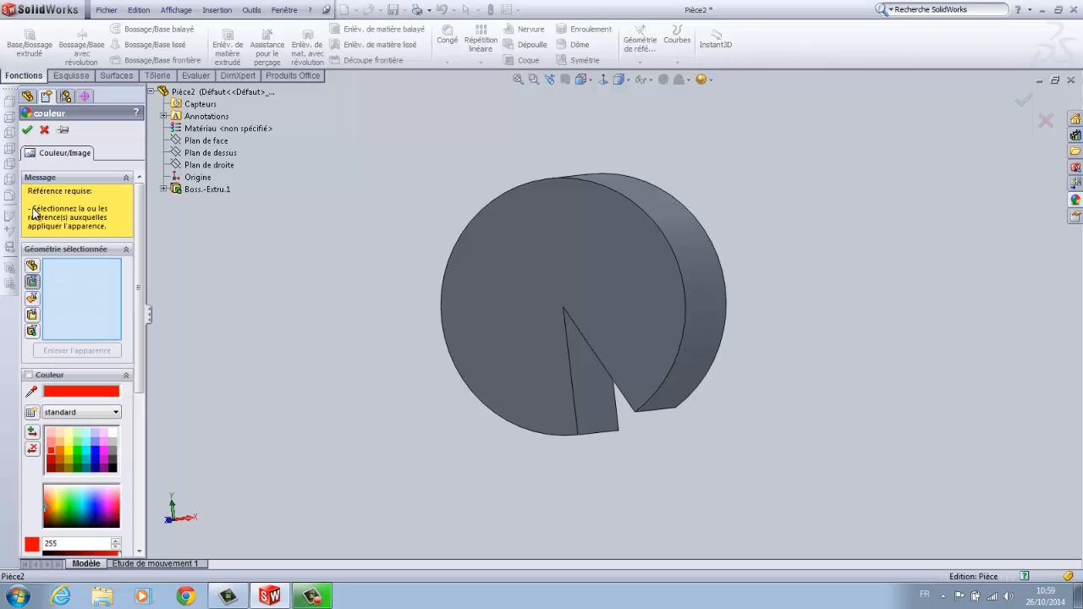
click(577, 296)
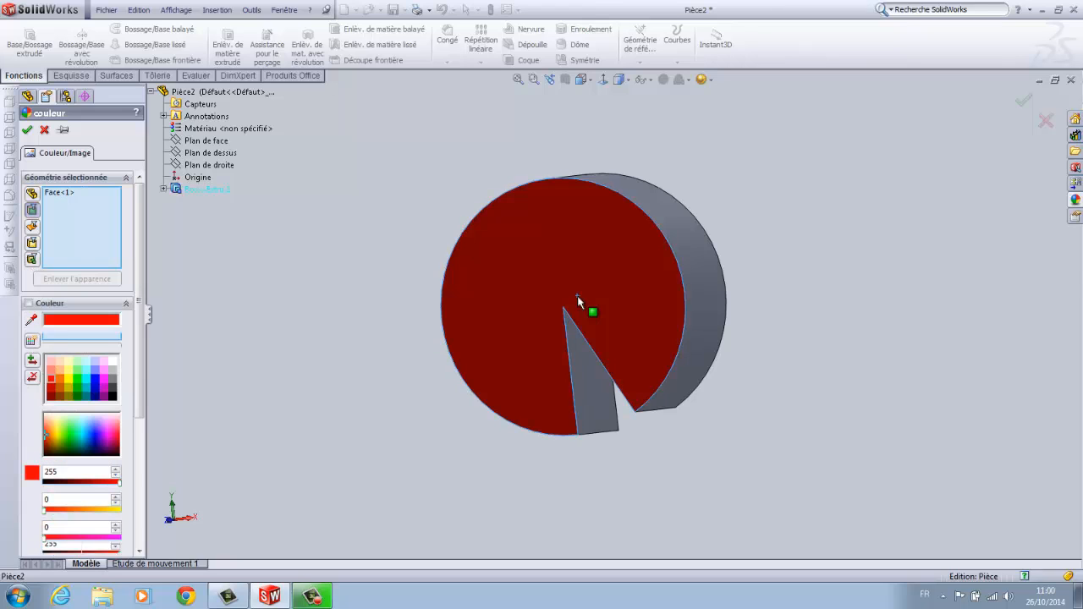
click(114, 341)
click(59, 361)
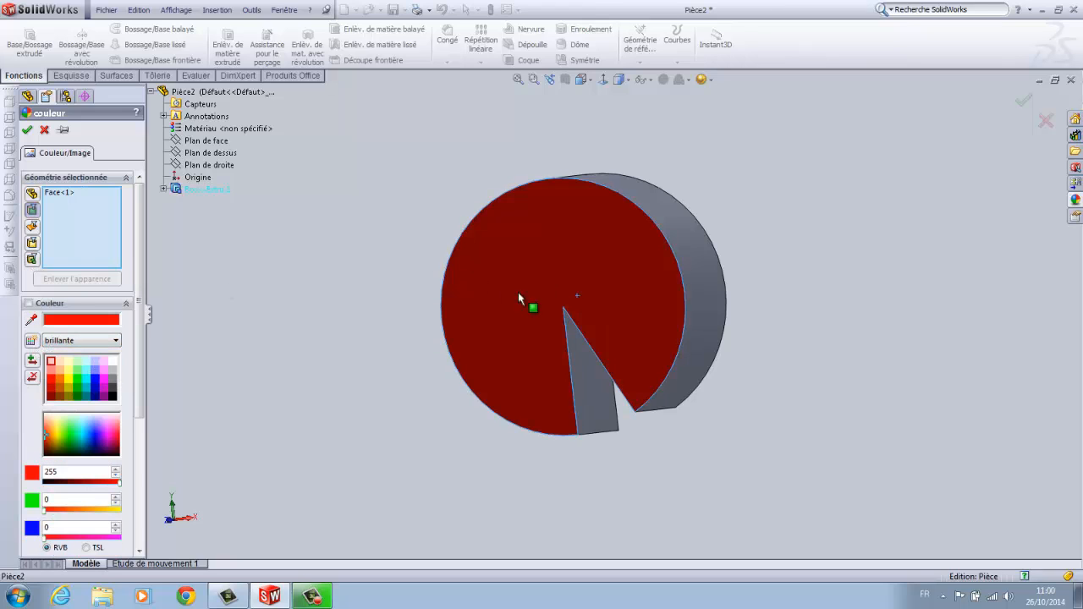
click(46, 437)
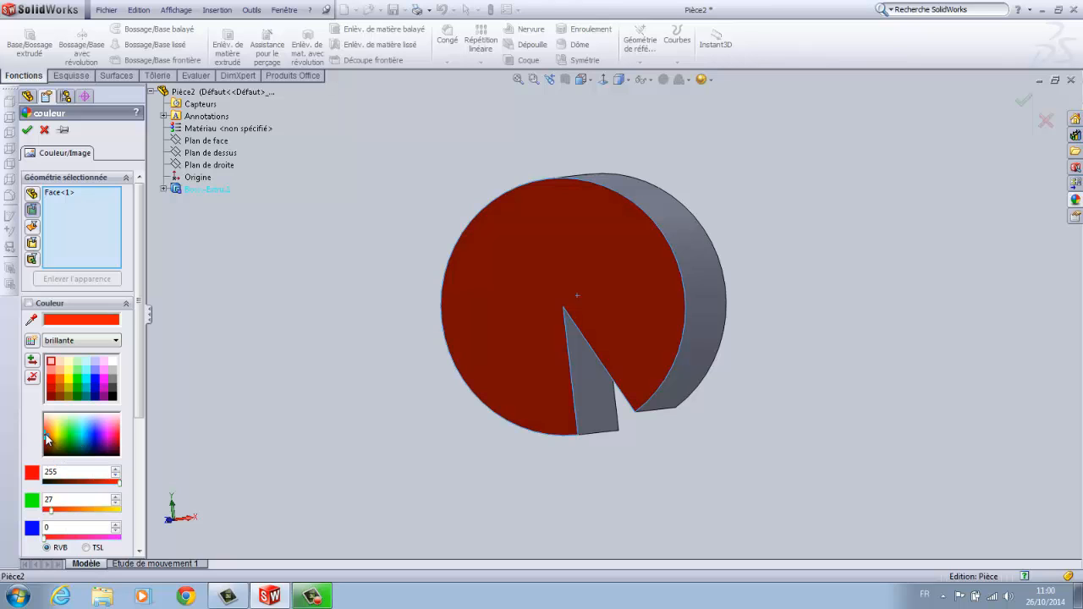
click(51, 383)
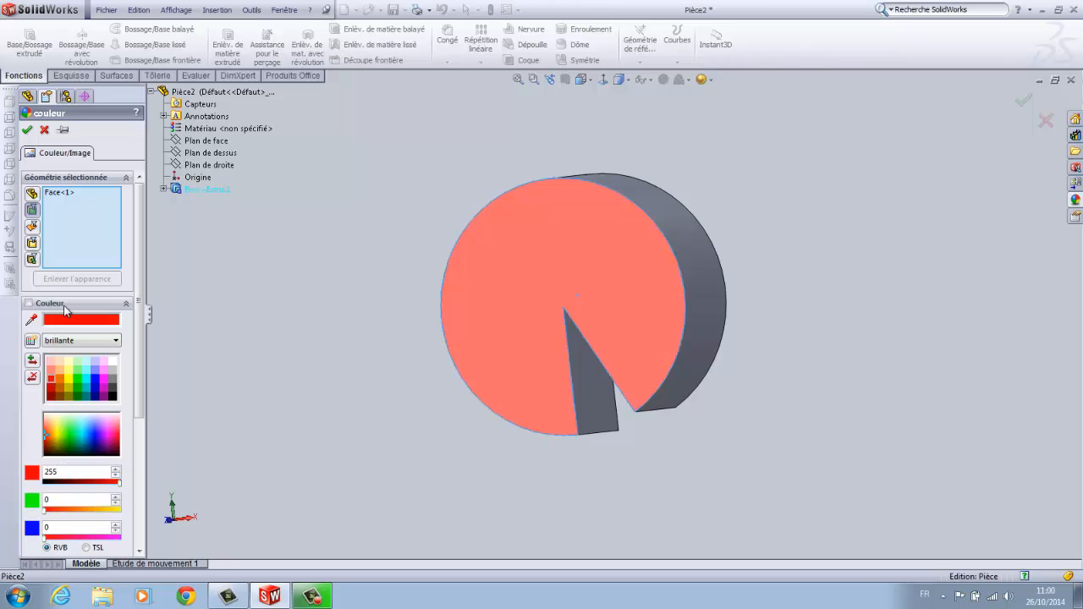
click(27, 130)
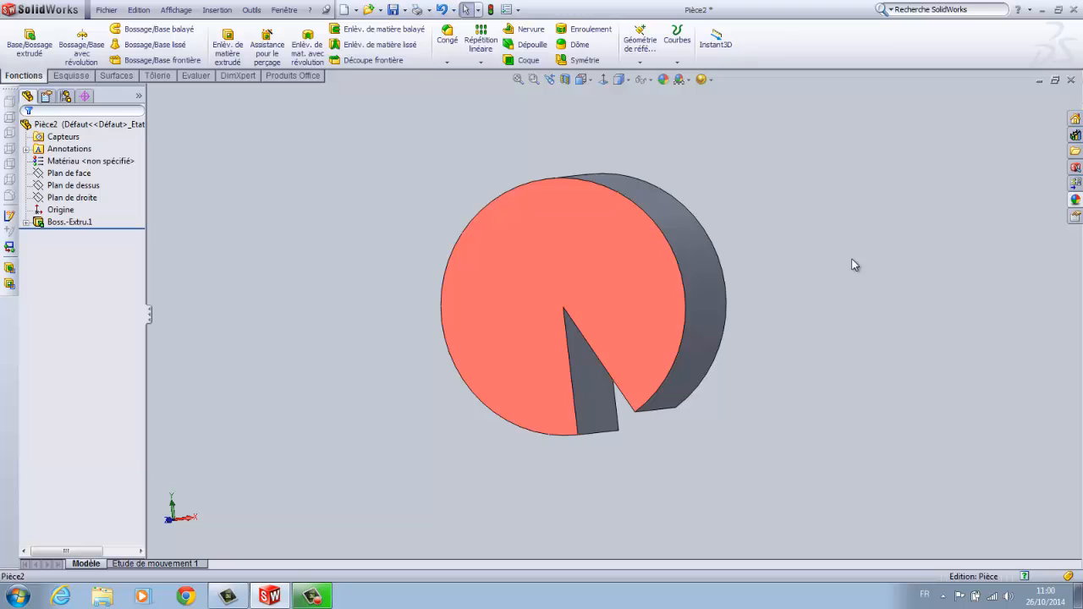
Step: Colour only the disc's opposite, still grey notched end face yellow (RGB 255, 255, 0) from the "brillante" palette
middle_drag(856, 263, 648, 286)
click(648, 286)
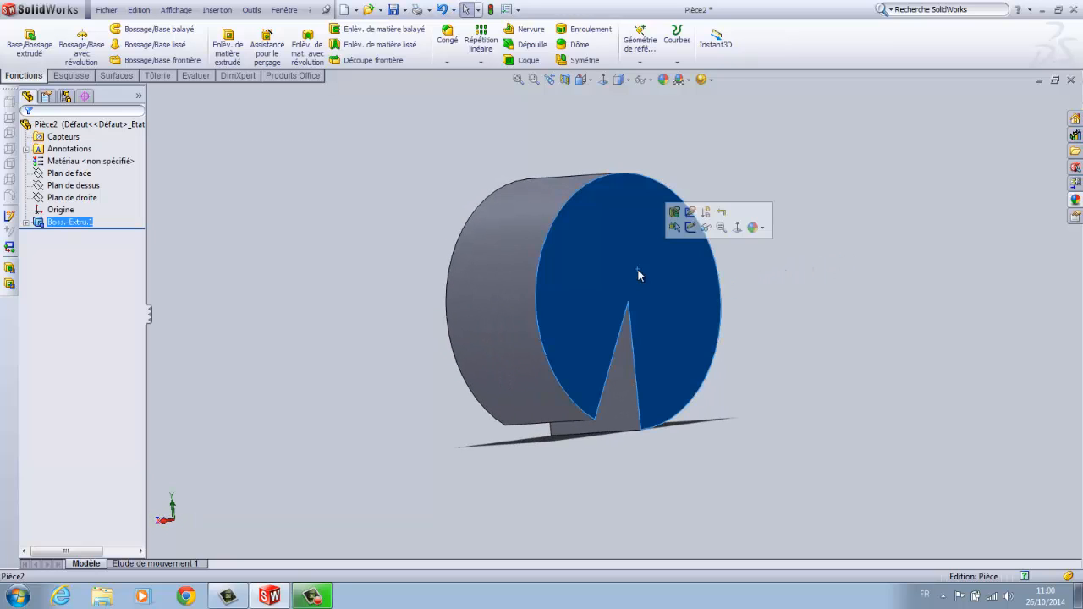
click(758, 230)
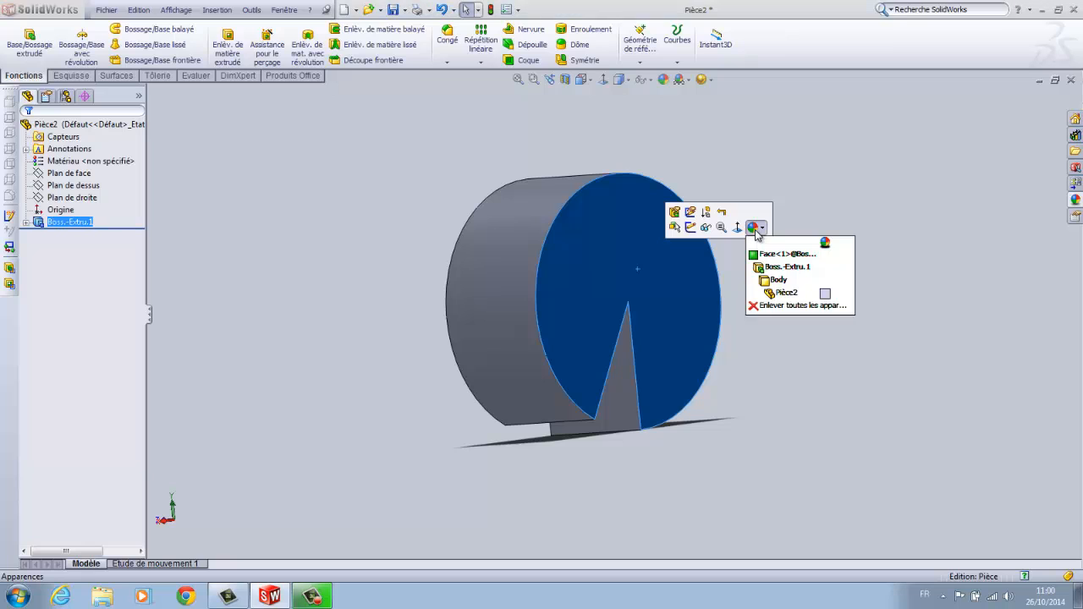
click(825, 293)
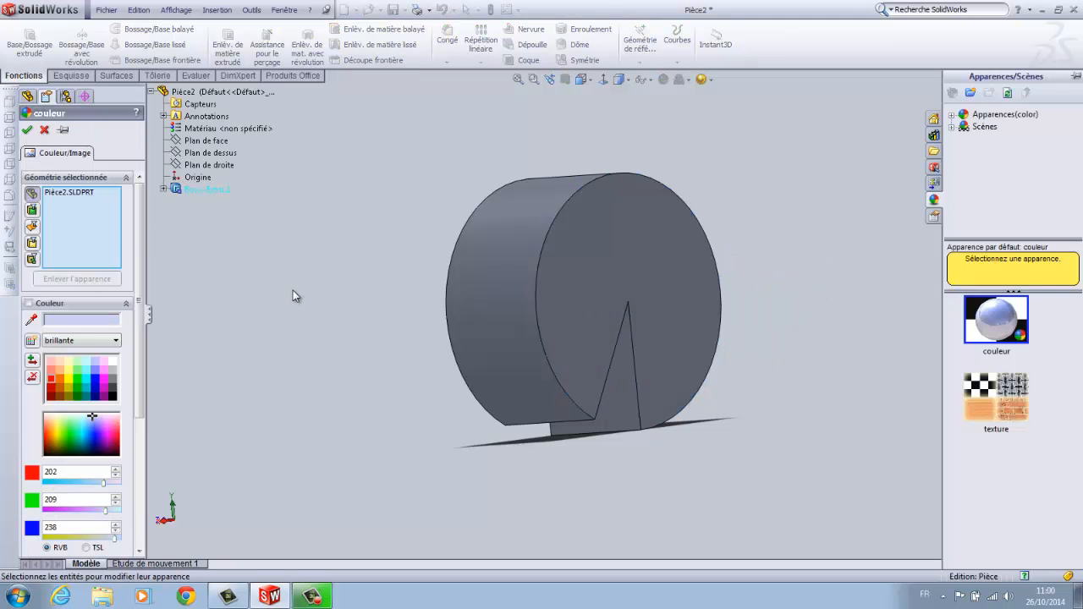
click(75, 194)
key(Delete)
click(32, 210)
click(568, 291)
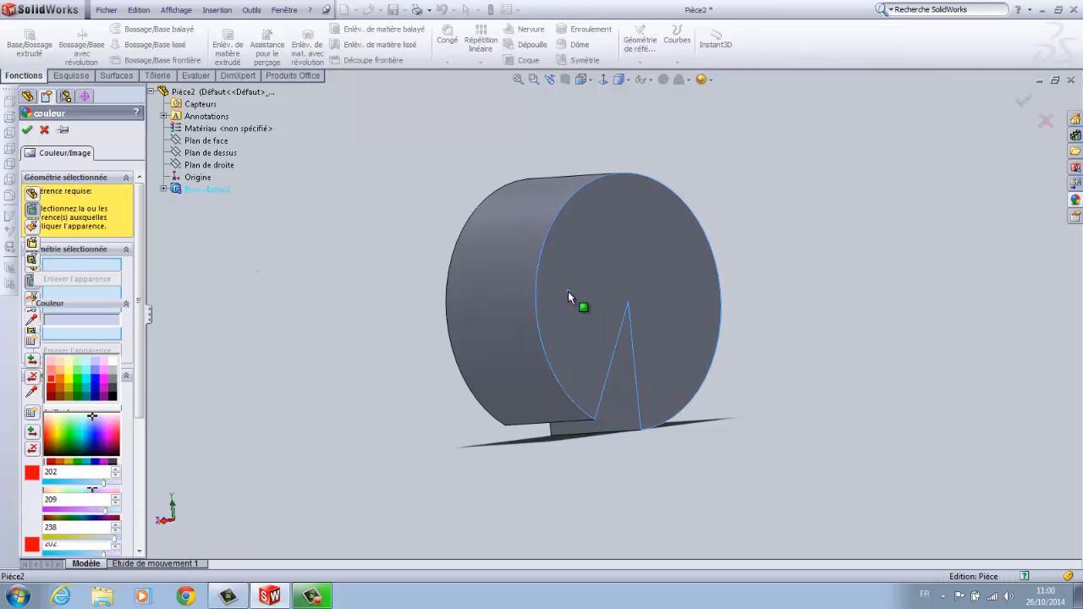
click(70, 379)
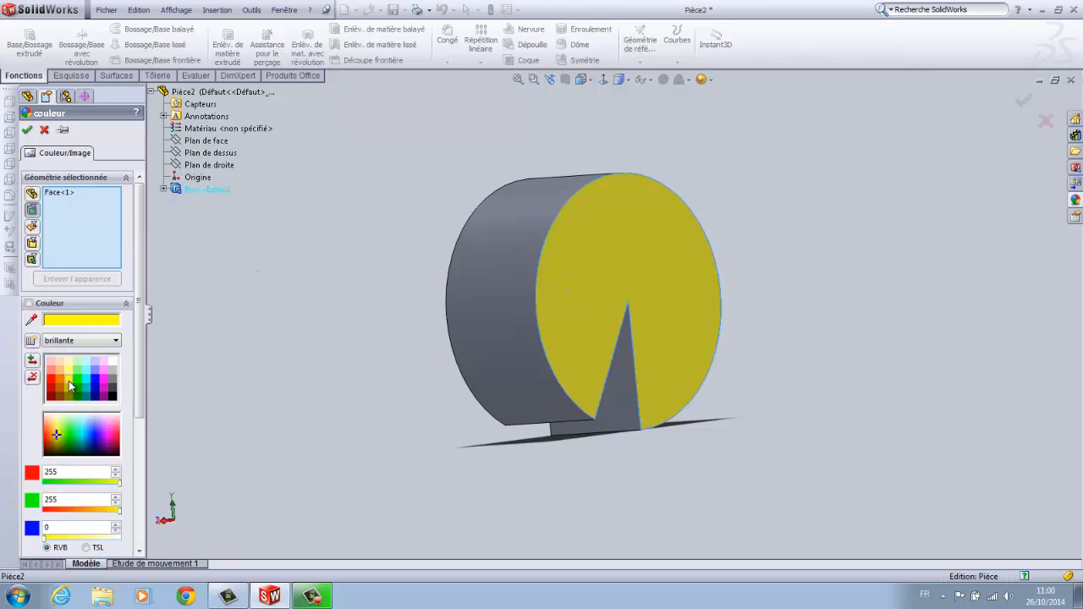
click(27, 129)
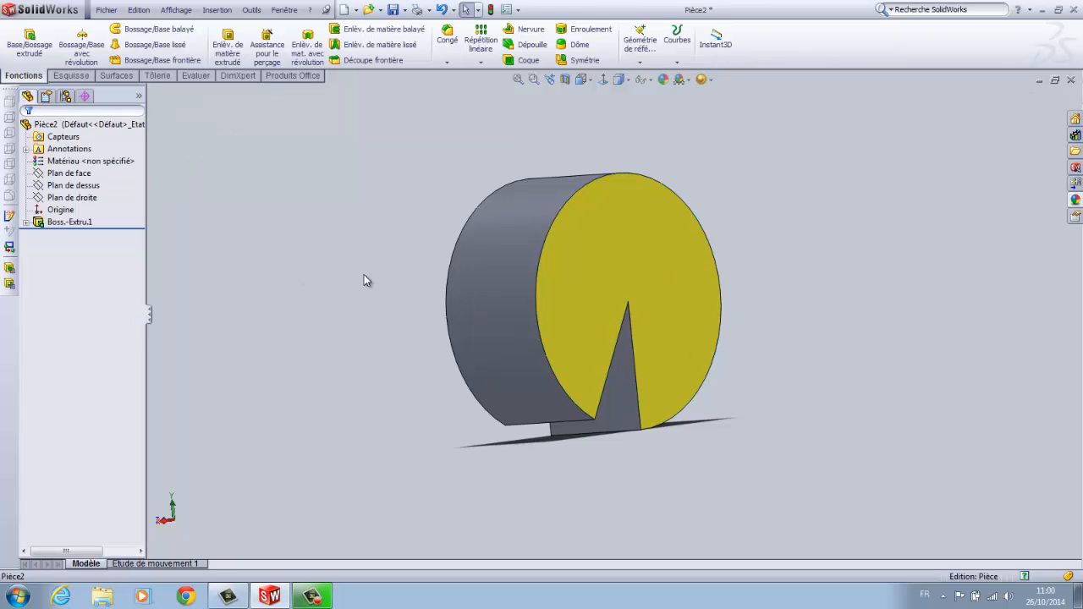
Step: Colour only the disc's outer cylindrical face magenta (RGB 255, 0, 255) from the "brillante" palette
middle_drag(344, 271, 562, 330)
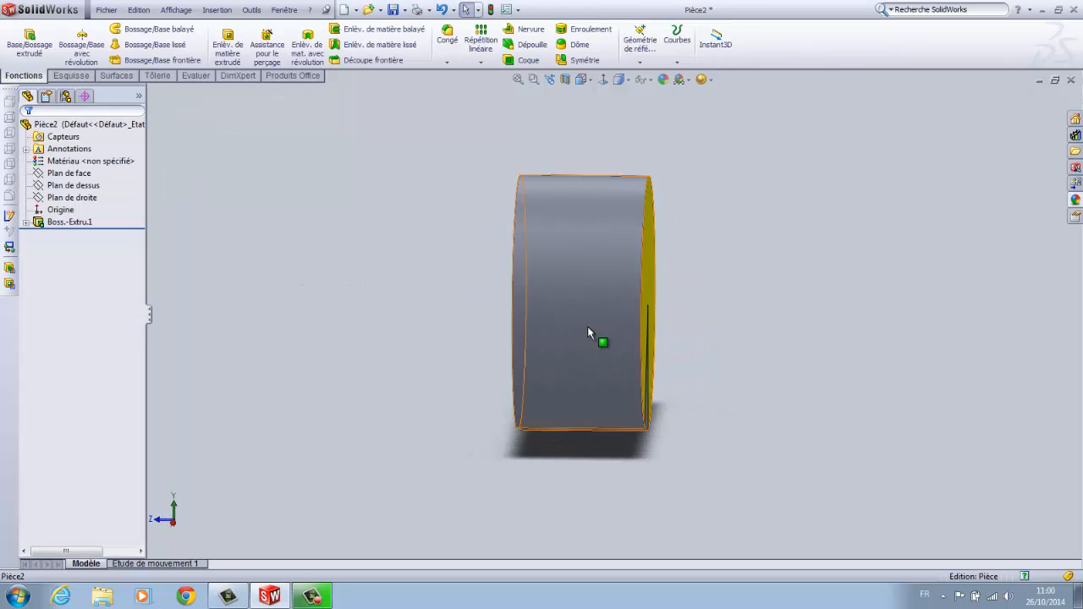
click(573, 326)
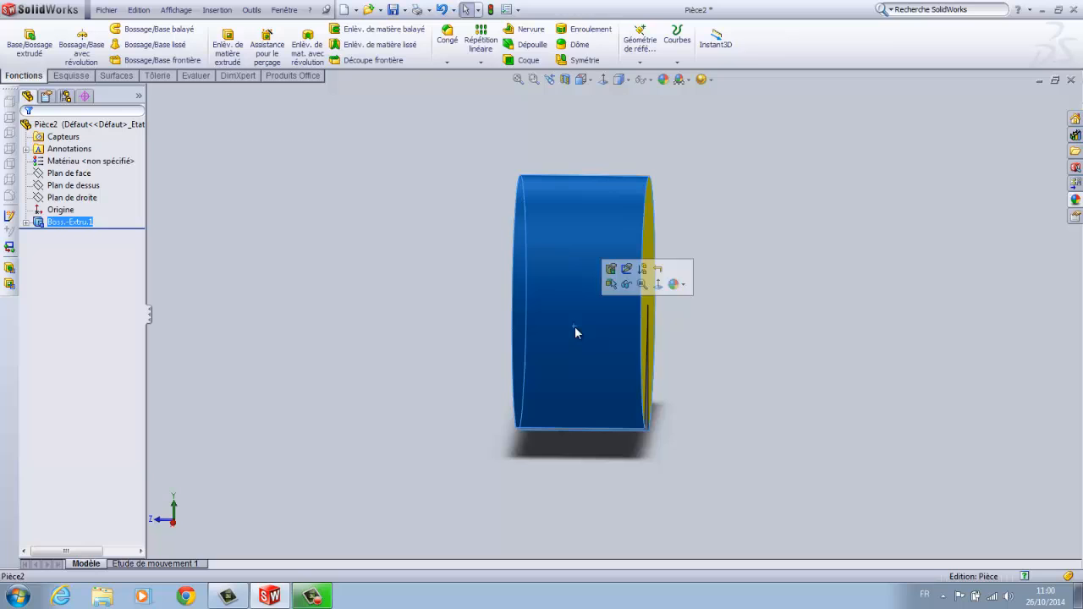
click(684, 286)
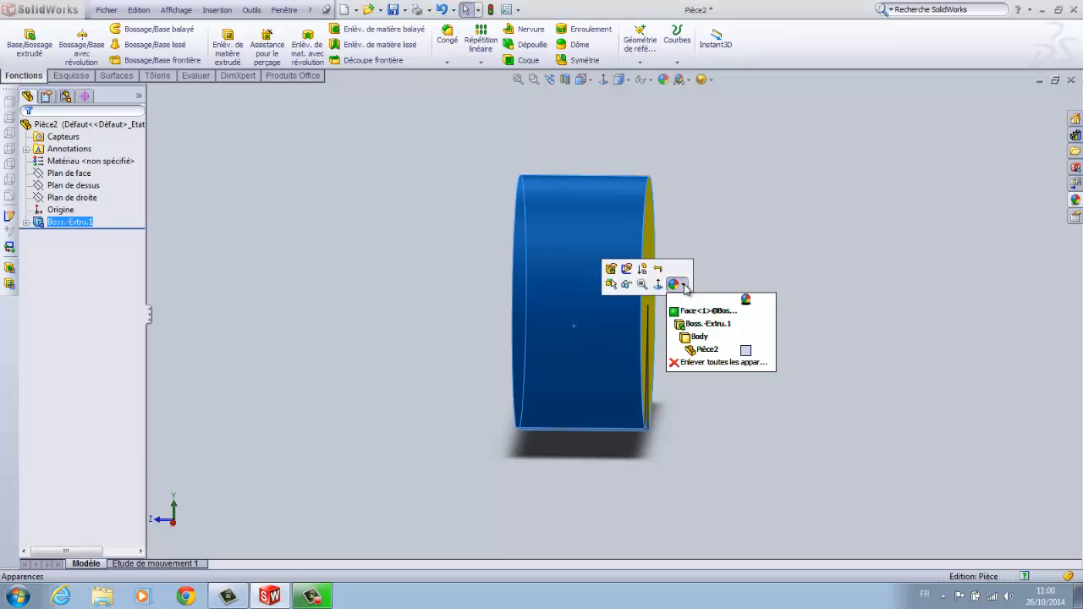
click(746, 351)
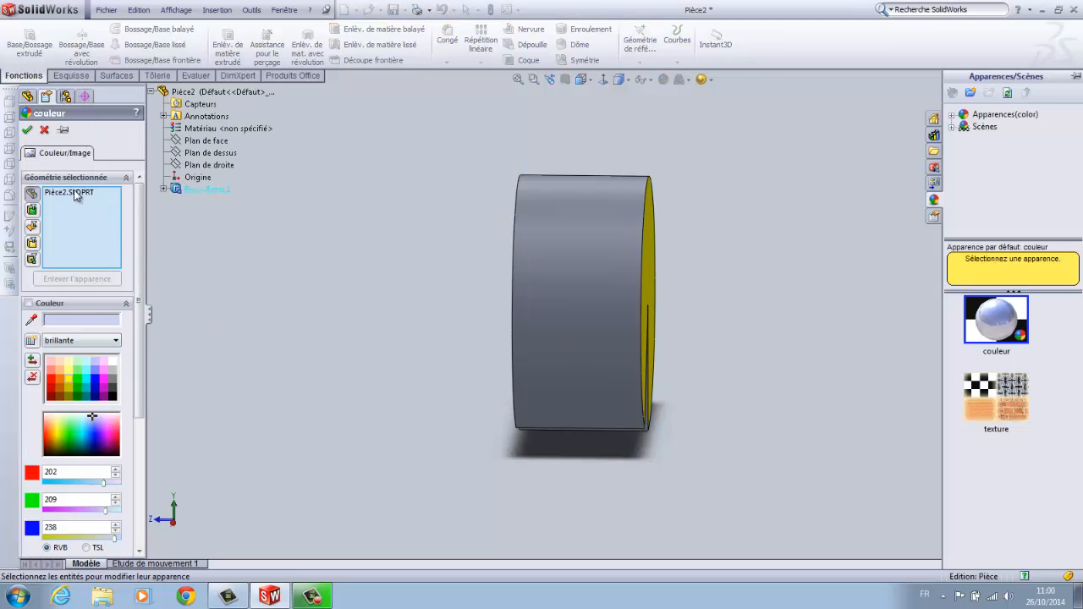
click(75, 192)
key(Delete)
click(32, 211)
click(580, 350)
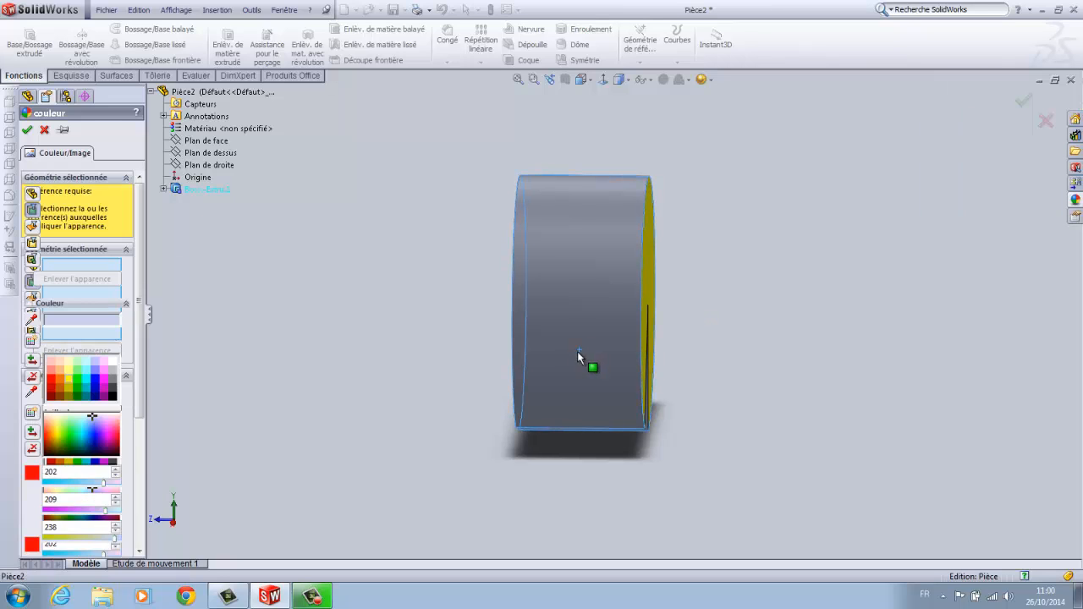
click(103, 383)
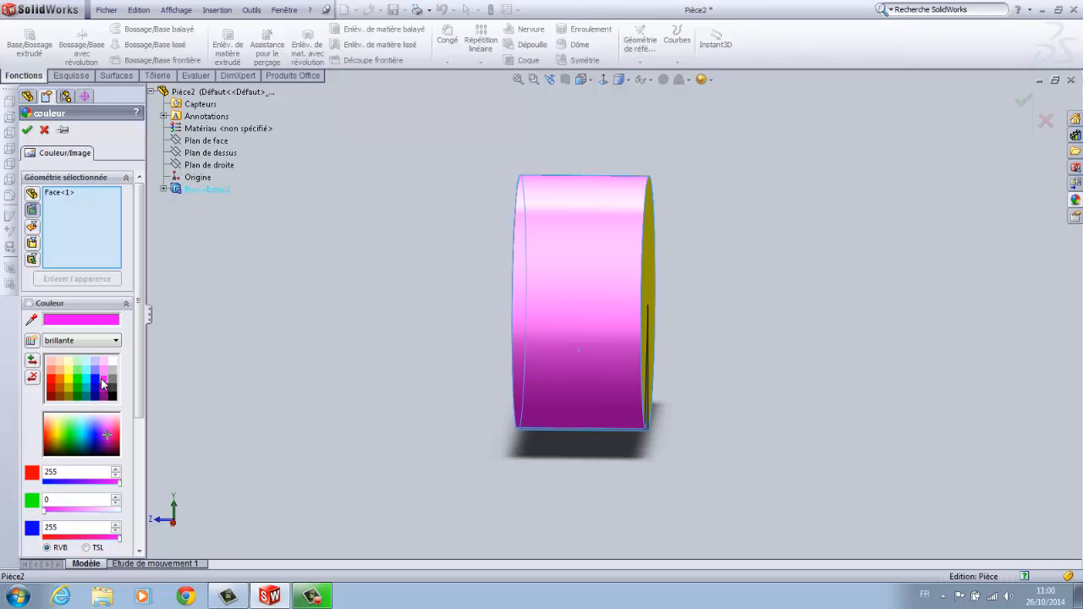
click(26, 130)
Step: Colour both inner side faces of the wedge-shaped notch green (RGB 0, 255, 0) together in one appearance edit
scroll(357, 343, down, 2)
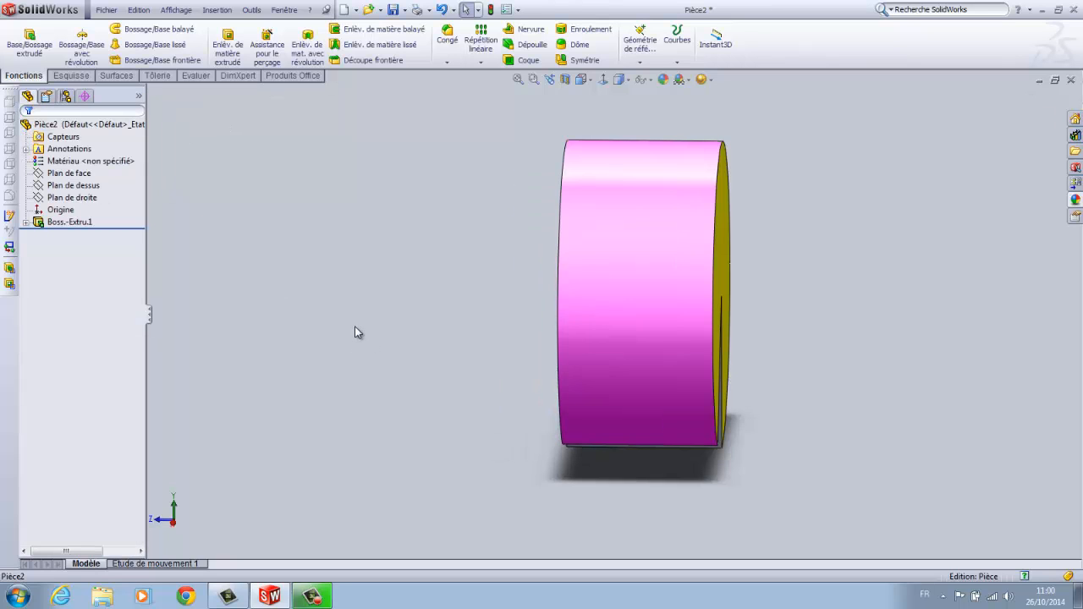
middle_drag(354, 327, 280, 236)
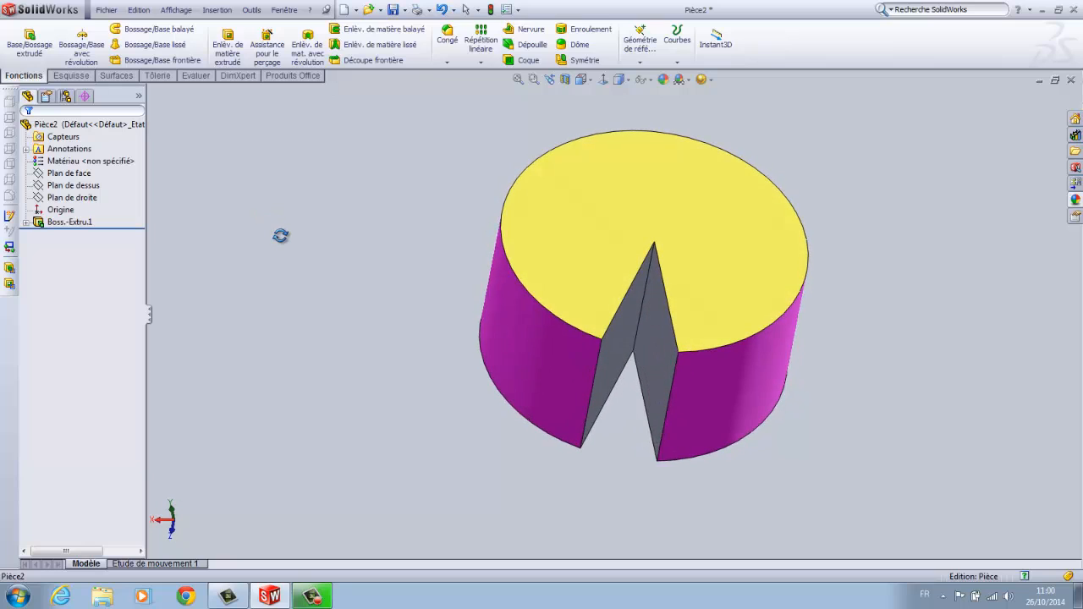
click(613, 382)
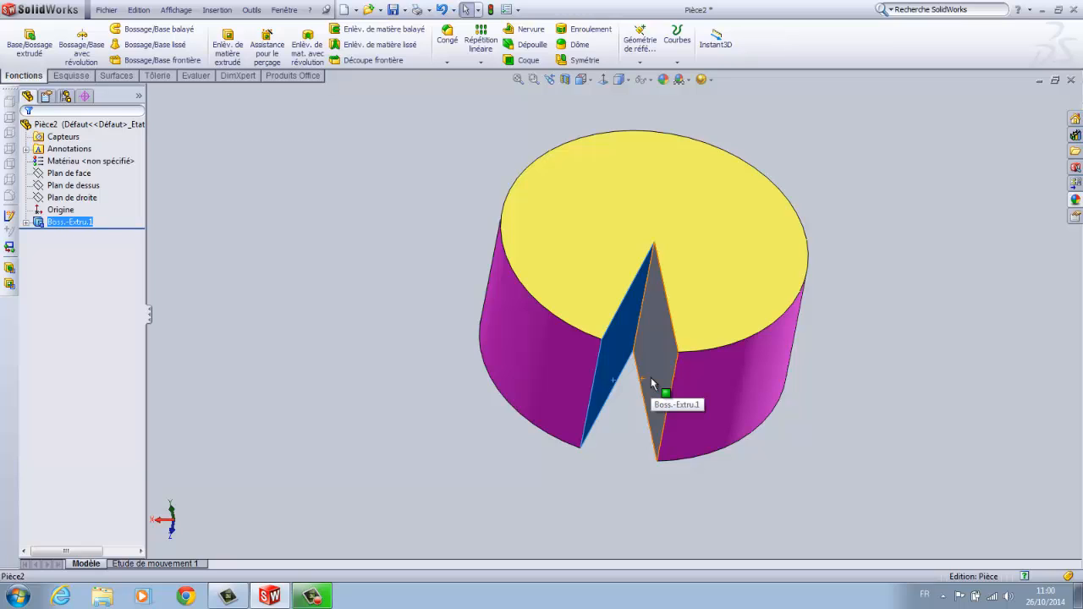
ctrl+click(651, 383)
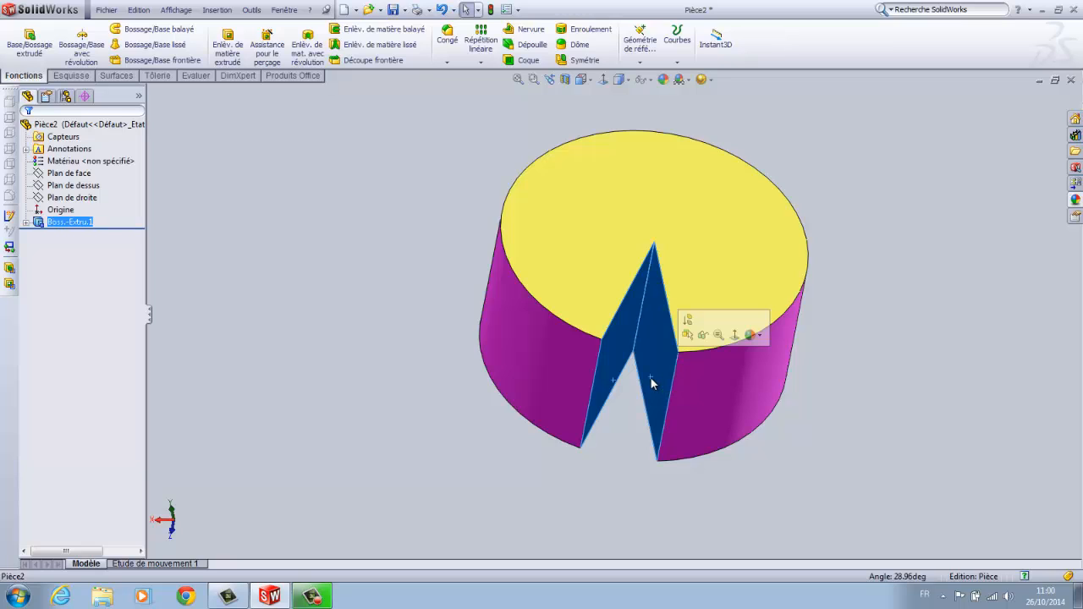
click(760, 336)
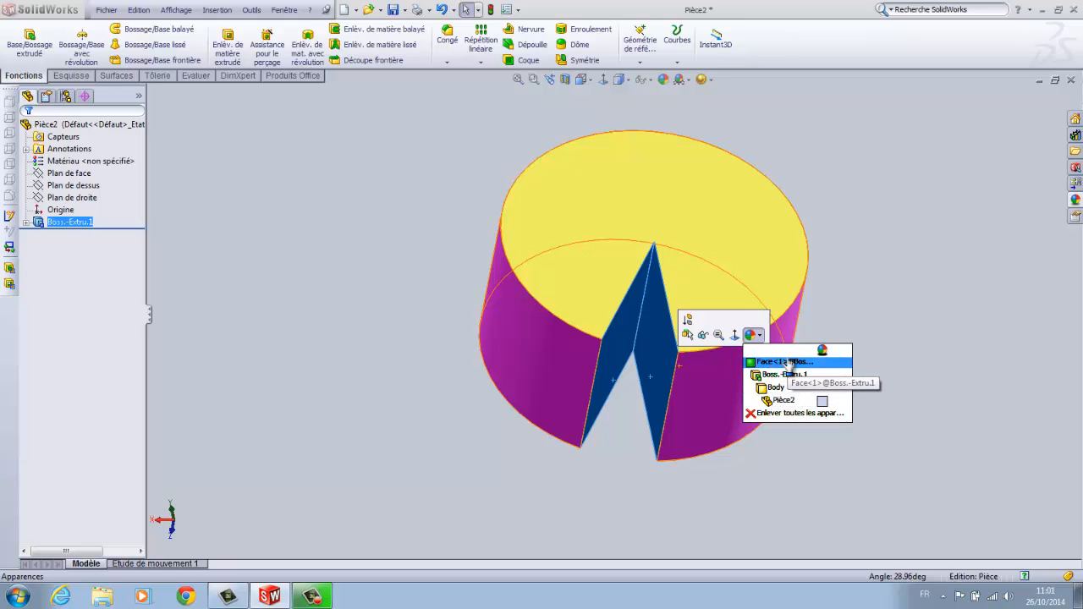
click(787, 361)
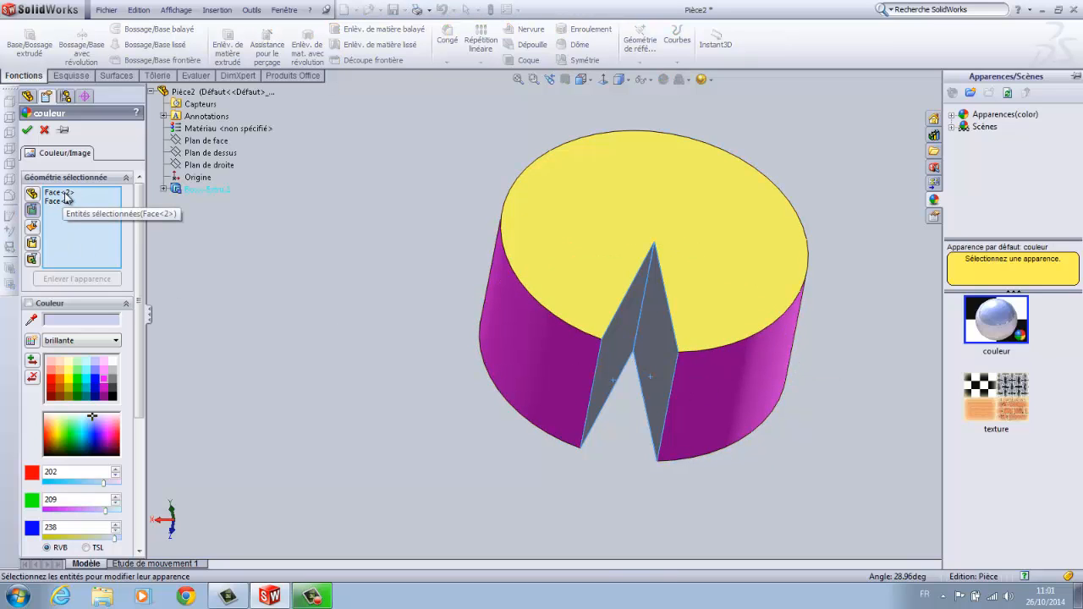
click(77, 385)
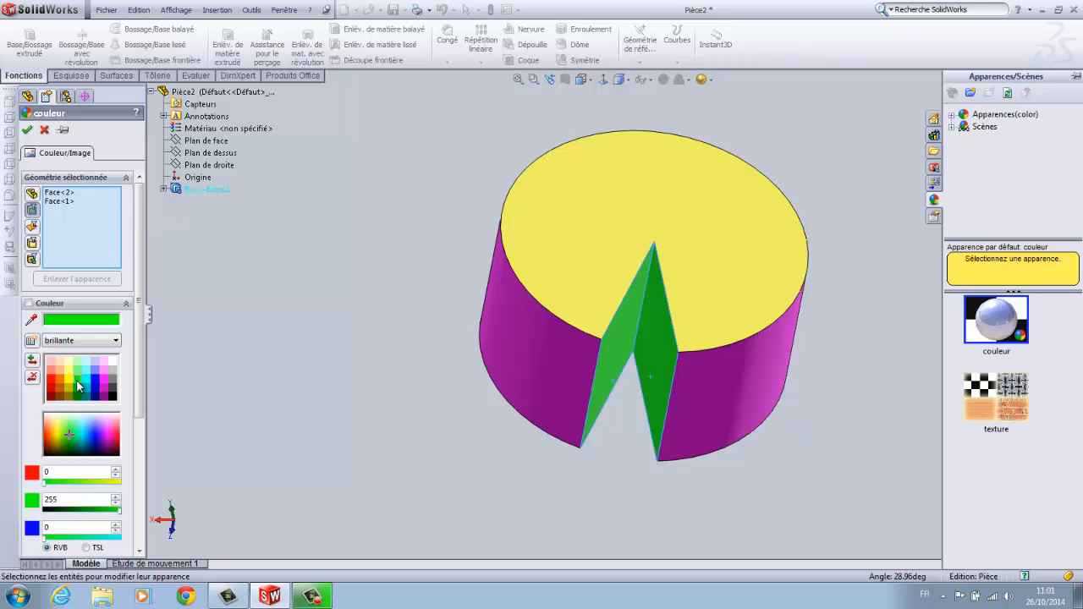
click(27, 130)
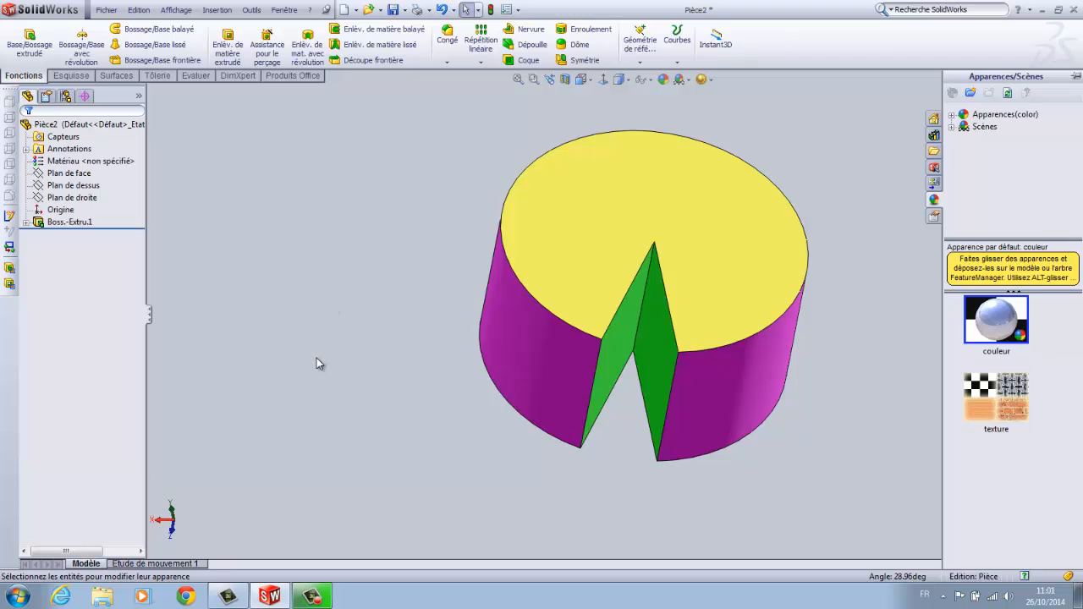
middle_drag(316, 364, 253, 222)
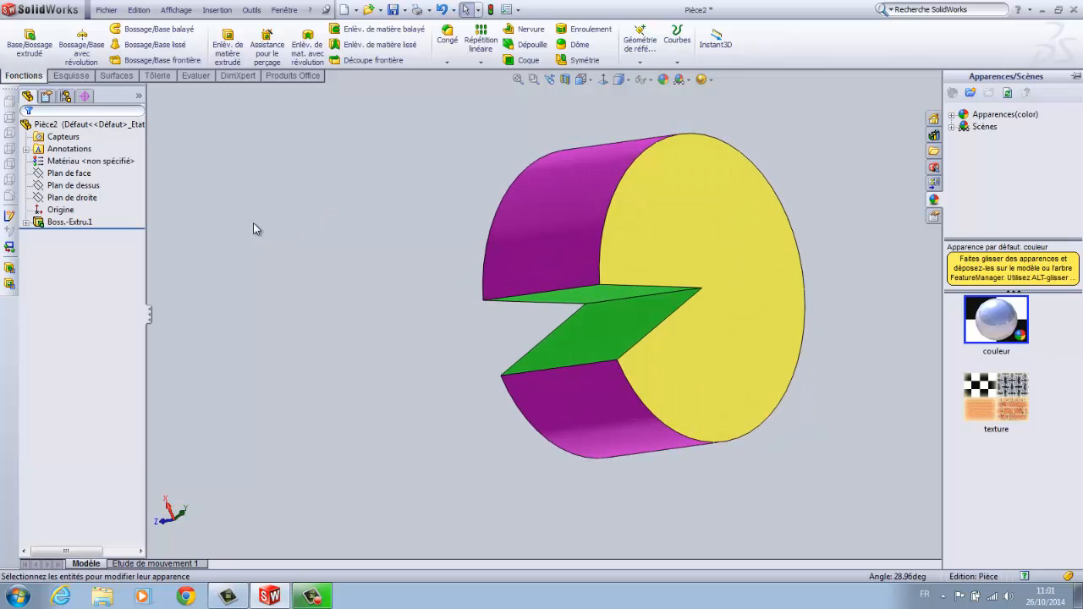
mouse_move(312, 597)
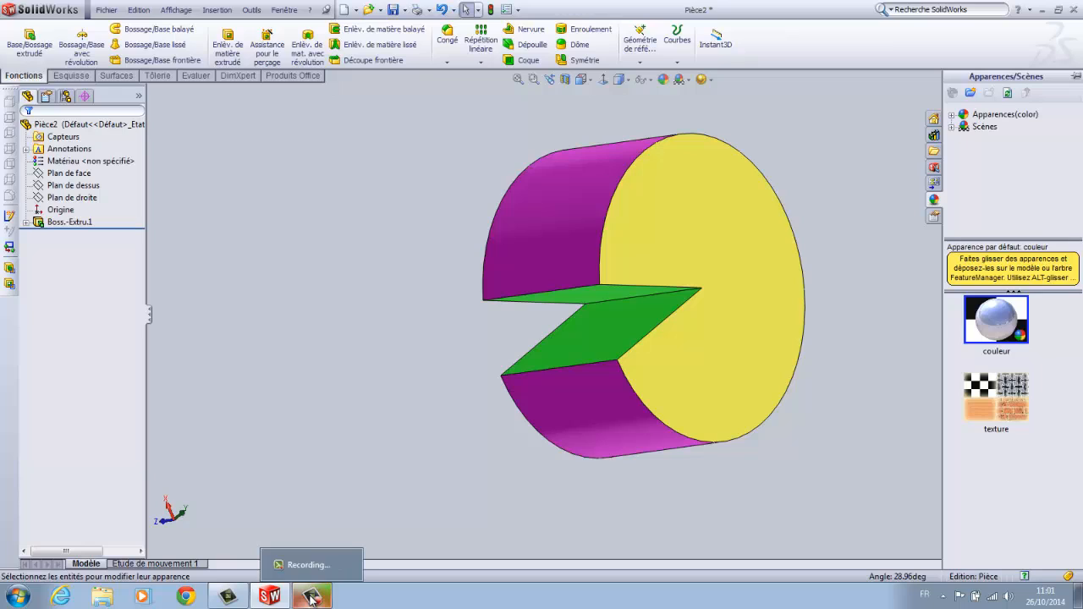